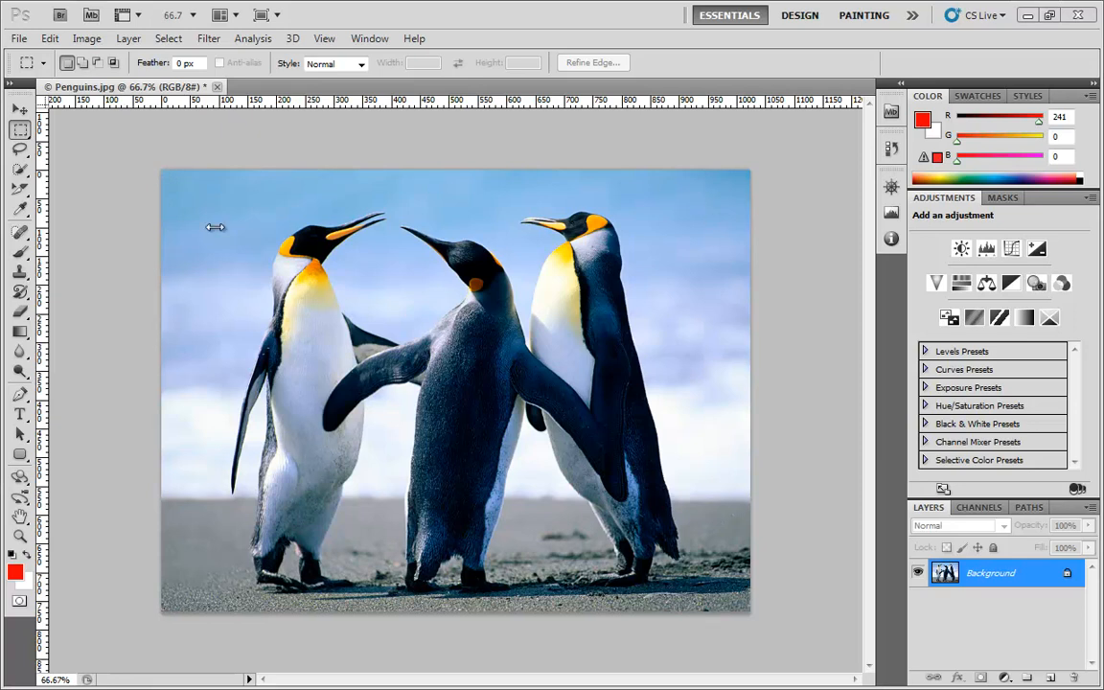
Add a Levels adjustment layer above the Background layer
{"action": "left_click", "coordinate": [986, 249]}
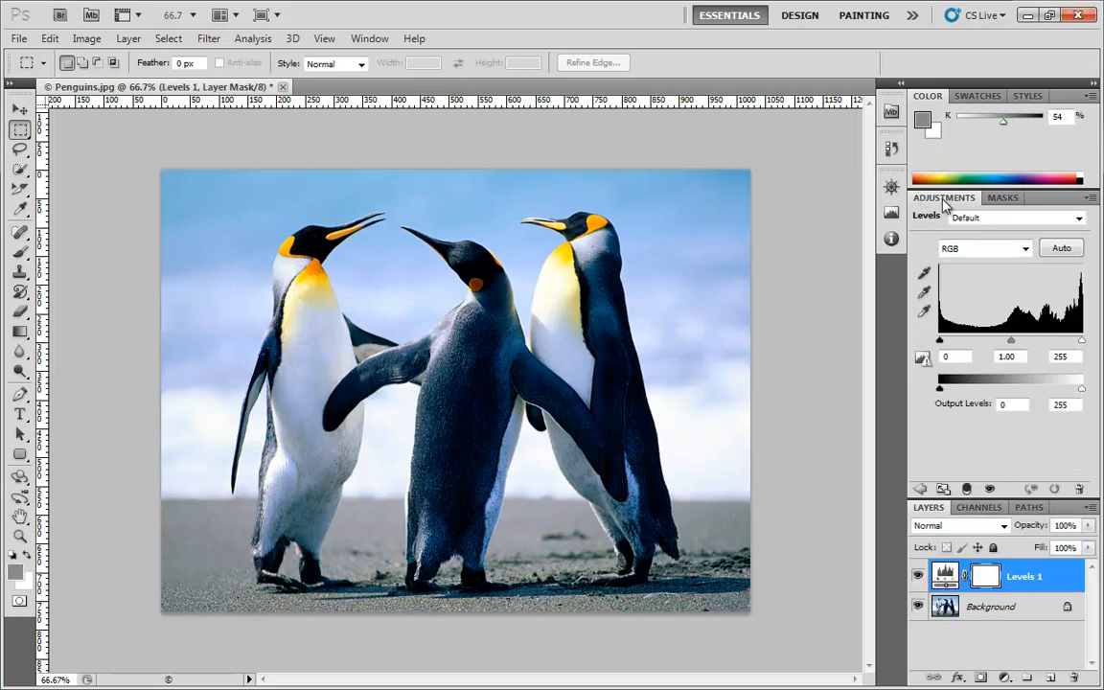
{"action": "left_click", "coordinate": [921, 487]}
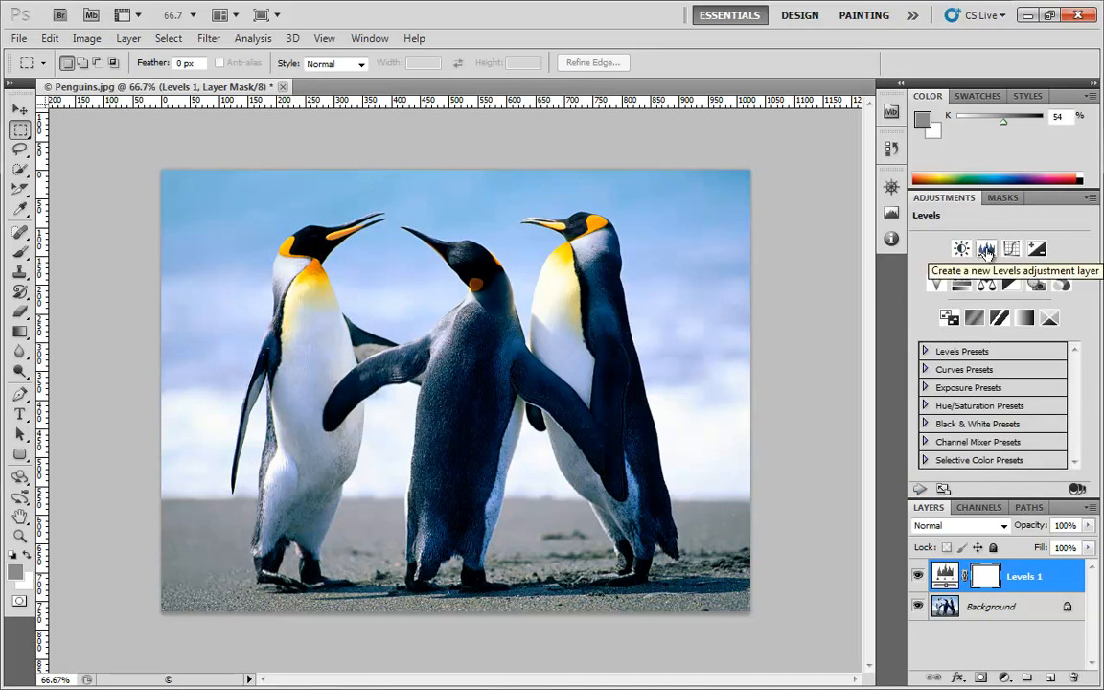
{"action": "left_click", "coordinate": [1004, 677]}
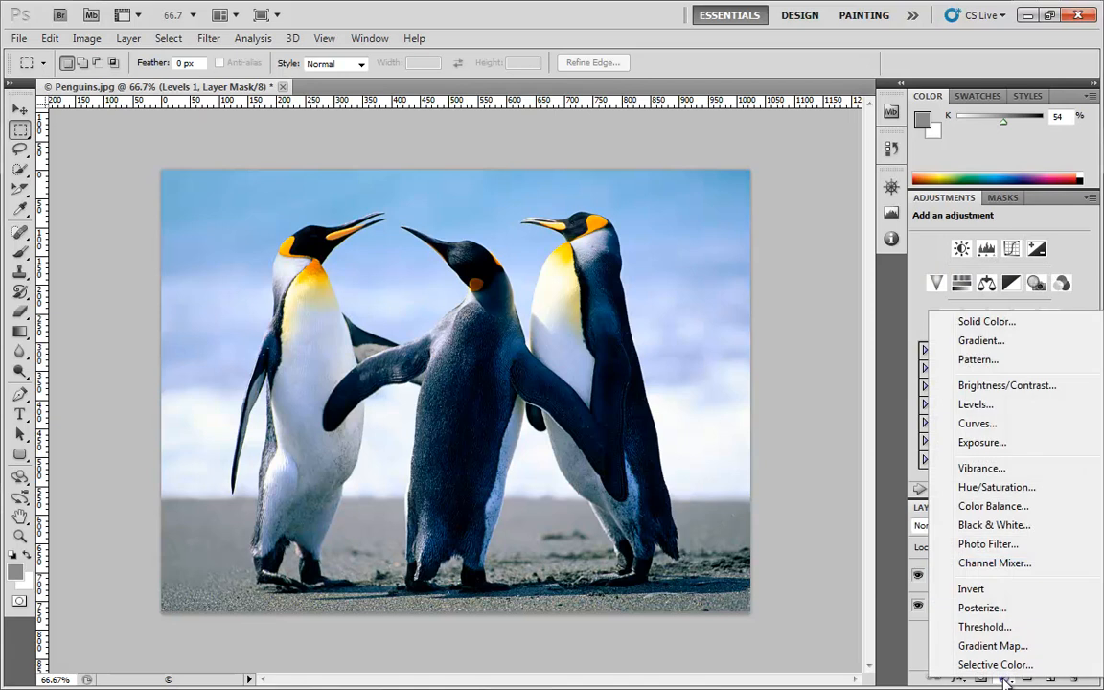
{"action": "left_click", "coordinate": [997, 412]}
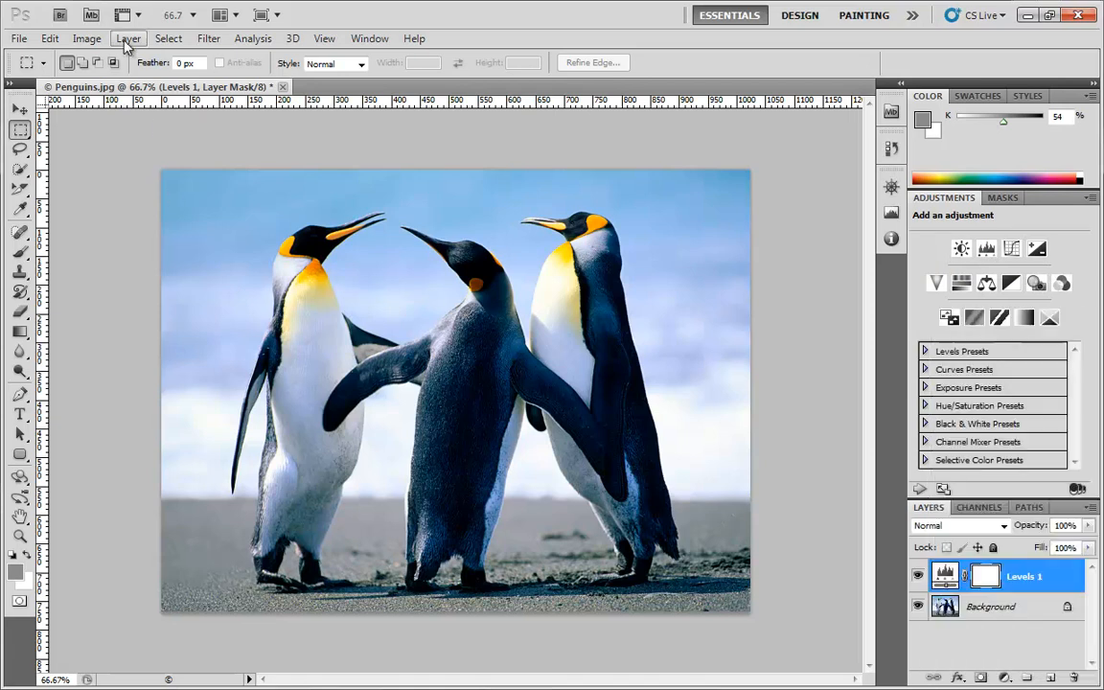
{"action": "left_click", "coordinate": [127, 40]}
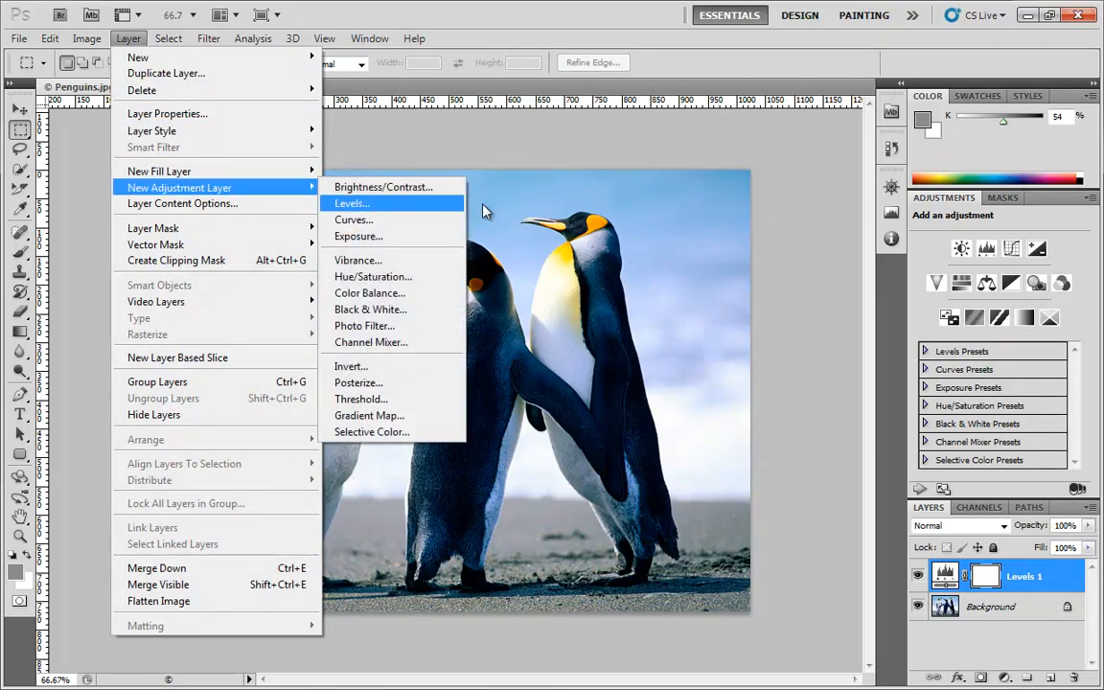
{"action": "left_click", "coordinate": [779, 165]}
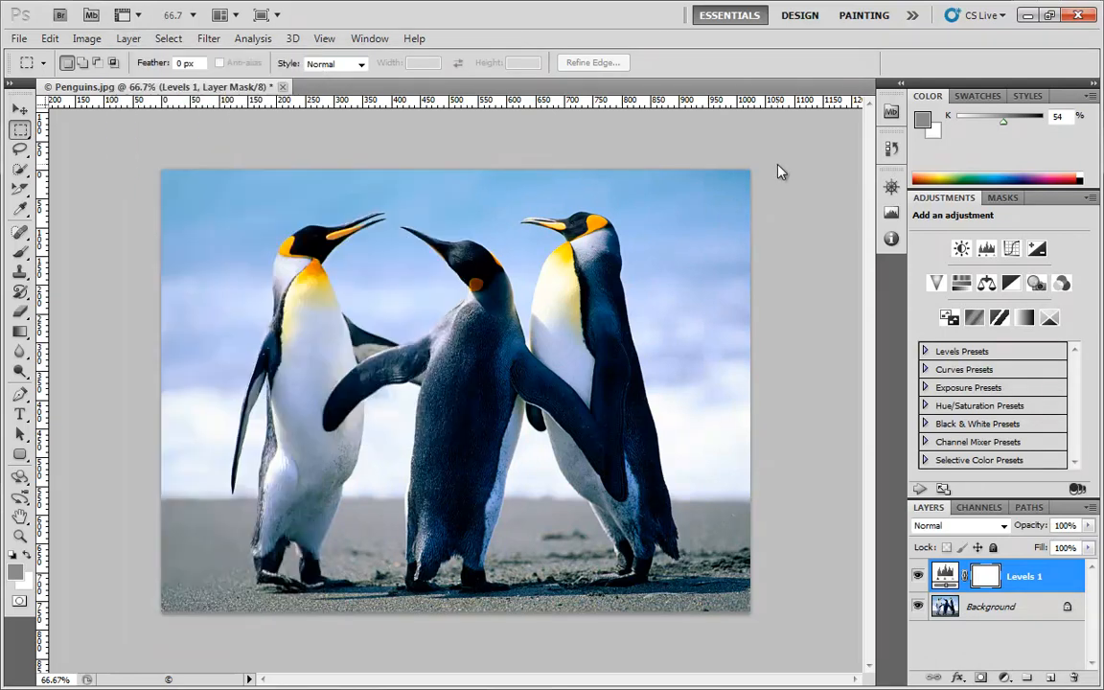
Open the settings of the Levels 1 adjustment layer
{"action": "left_click", "coordinate": [944, 573]}
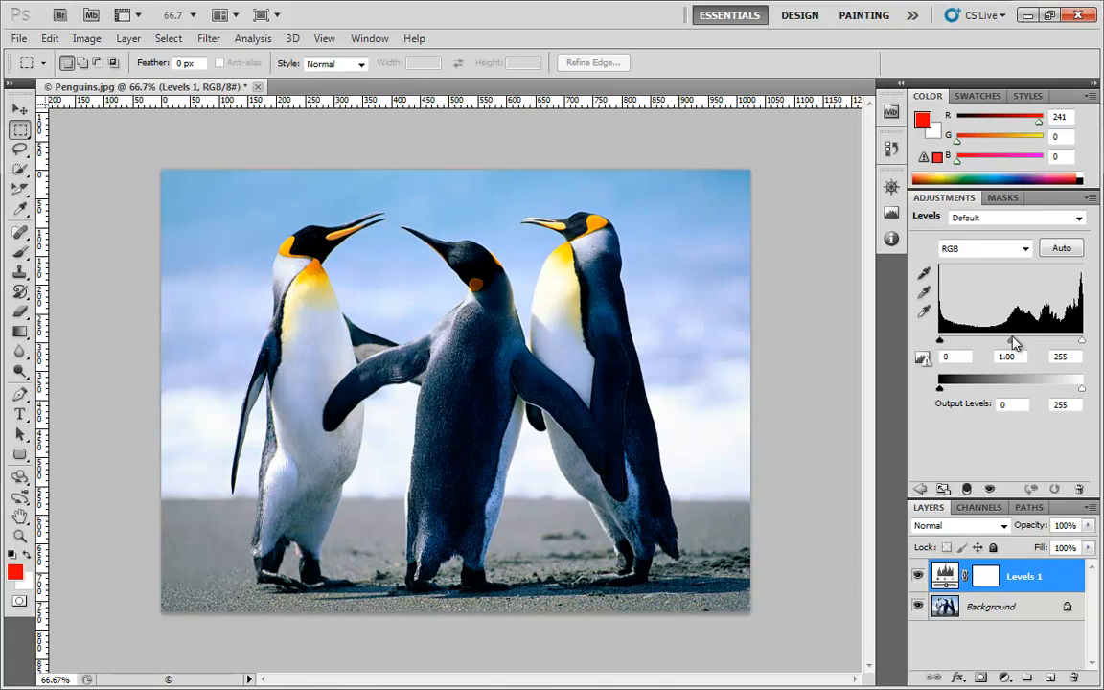
{"action": "left_click", "coordinate": [1082, 342]}
Try a black input level of 125 and return it to 0, then lower the white input level to 153 and raise it to 238
{"action": "left_click_drag", "start_coordinate": [941, 345], "coordinate": [1010, 324]}
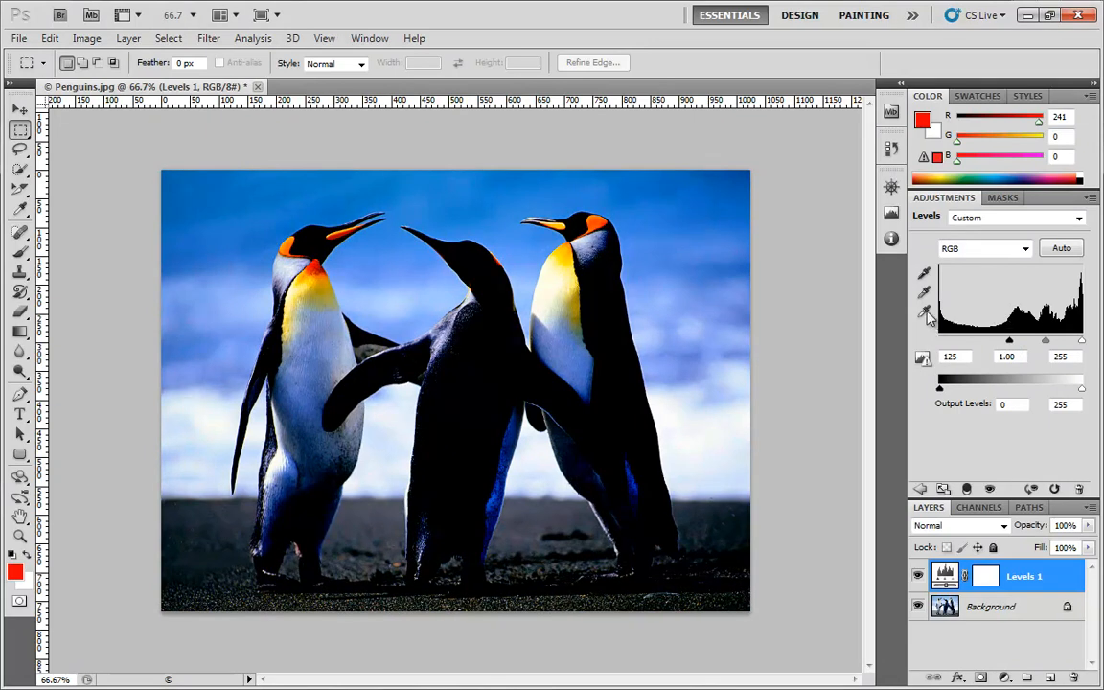
{"action": "mouse_move", "coordinate": [1008, 342]}
{"action": "left_mouse_down"}
{"action": "mouse_move", "coordinate": [944, 348]}
{"action": "mouse_move", "coordinate": [1065, 350]}
{"action": "mouse_move", "coordinate": [926, 352]}
{"action": "left_mouse_up"}
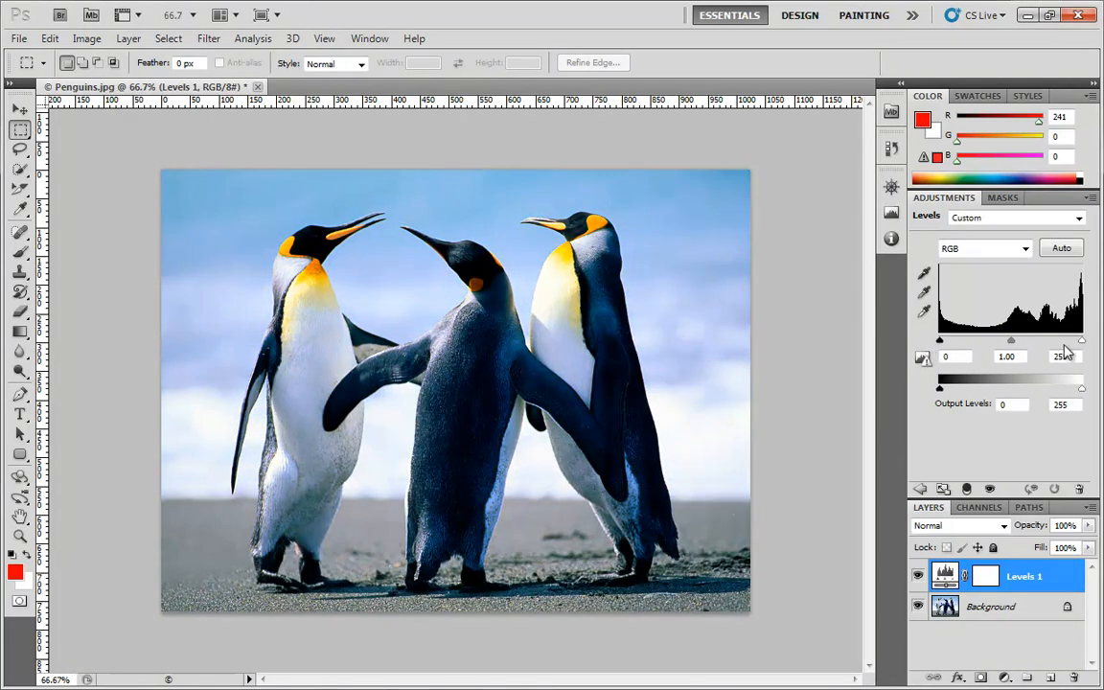
{"action": "left_click_drag", "start_coordinate": [1080, 346], "coordinate": [1022, 333]}
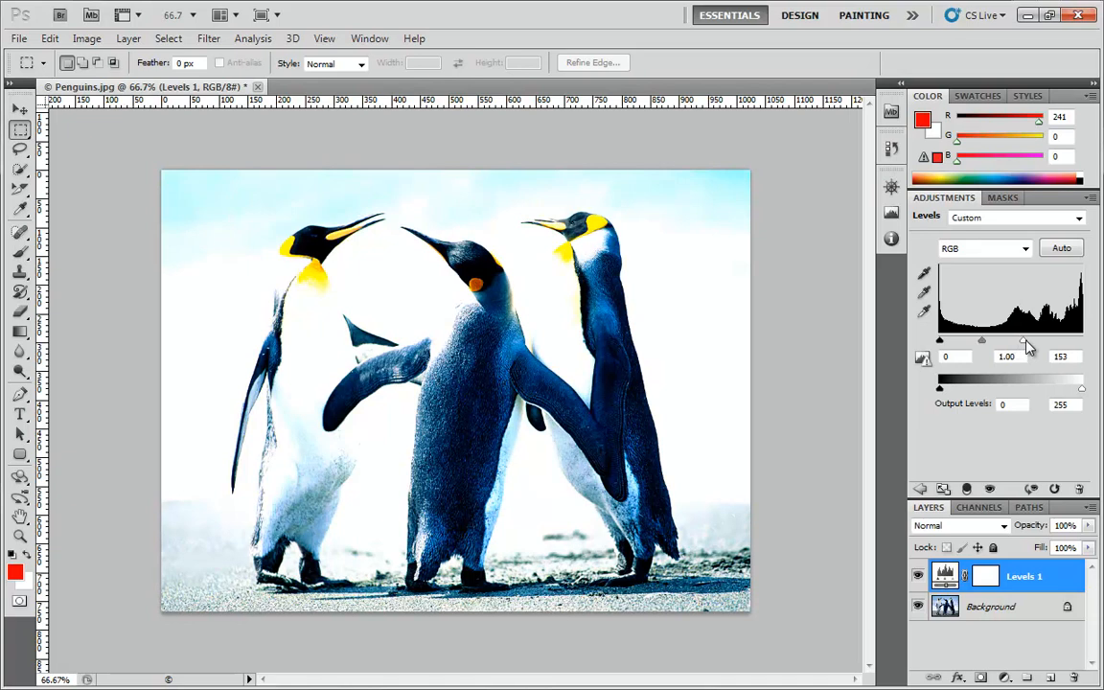
{"action": "left_click_drag", "start_coordinate": [1022, 341], "coordinate": [1076, 350]}
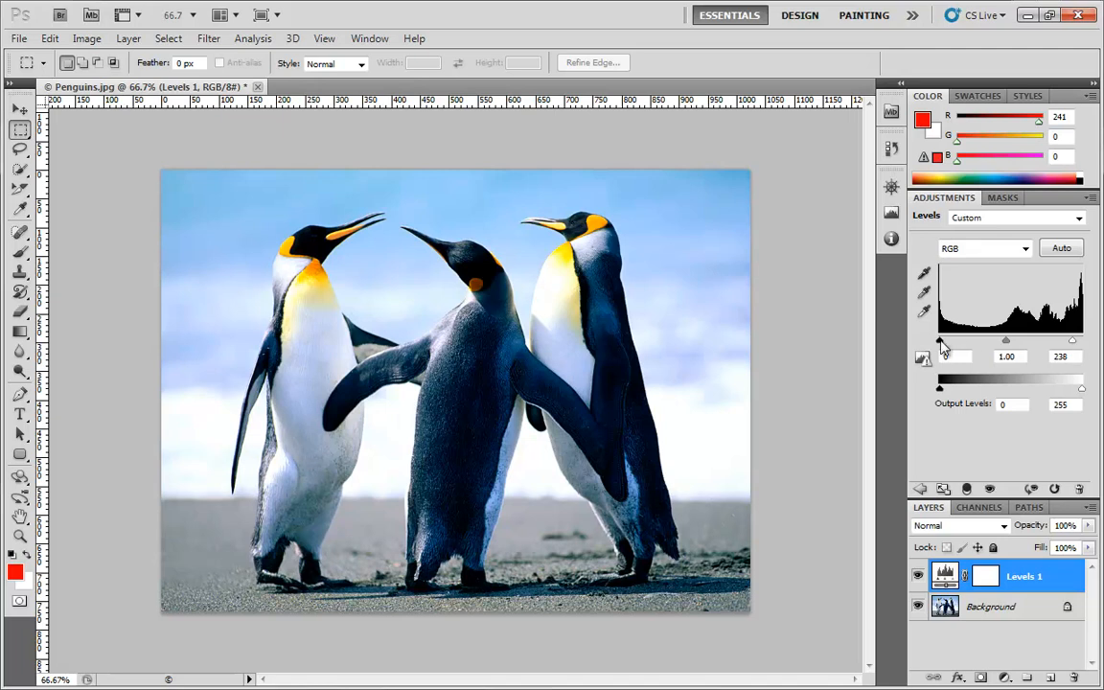
Raise the black input level to 49 and lower the white one to 210, then return them to 0 and 255
{"action": "left_click_drag", "start_coordinate": [941, 343], "coordinate": [965, 346]}
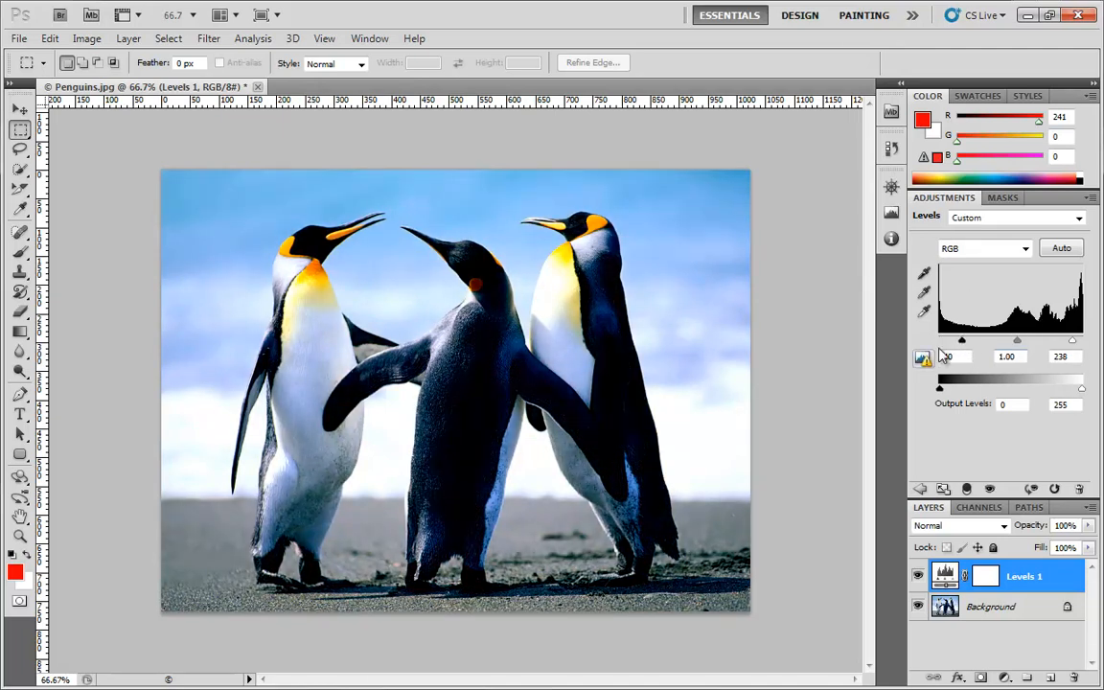
{"action": "left_click_drag", "start_coordinate": [962, 343], "coordinate": [970, 347]}
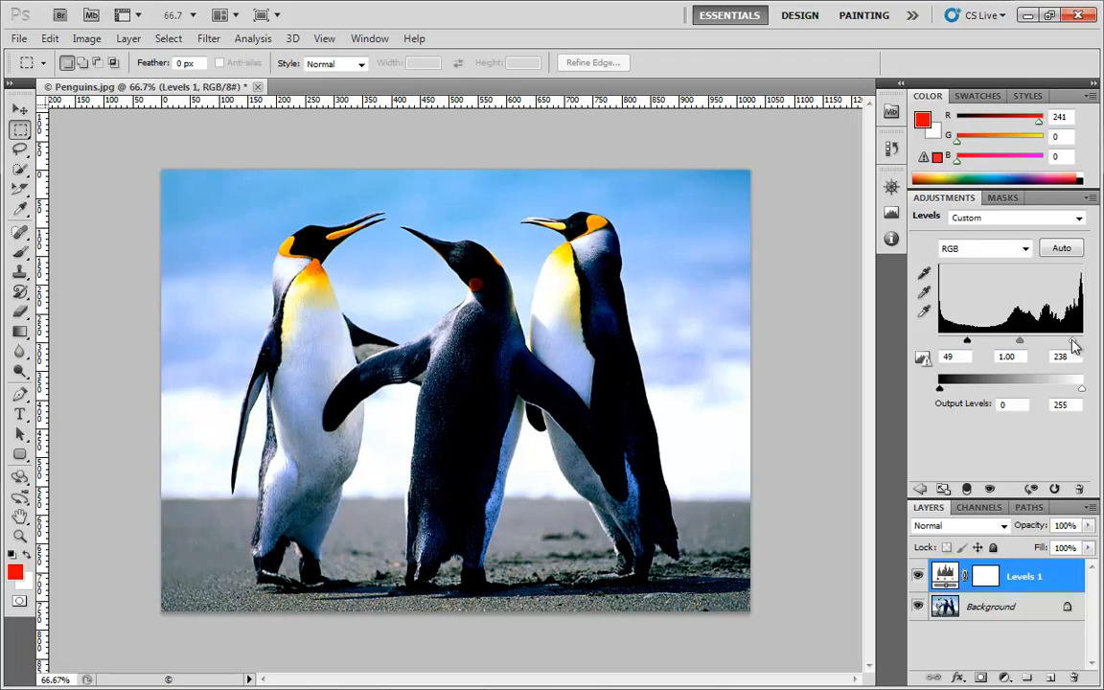
{"action": "left_click_drag", "start_coordinate": [1072, 342], "coordinate": [1059, 347]}
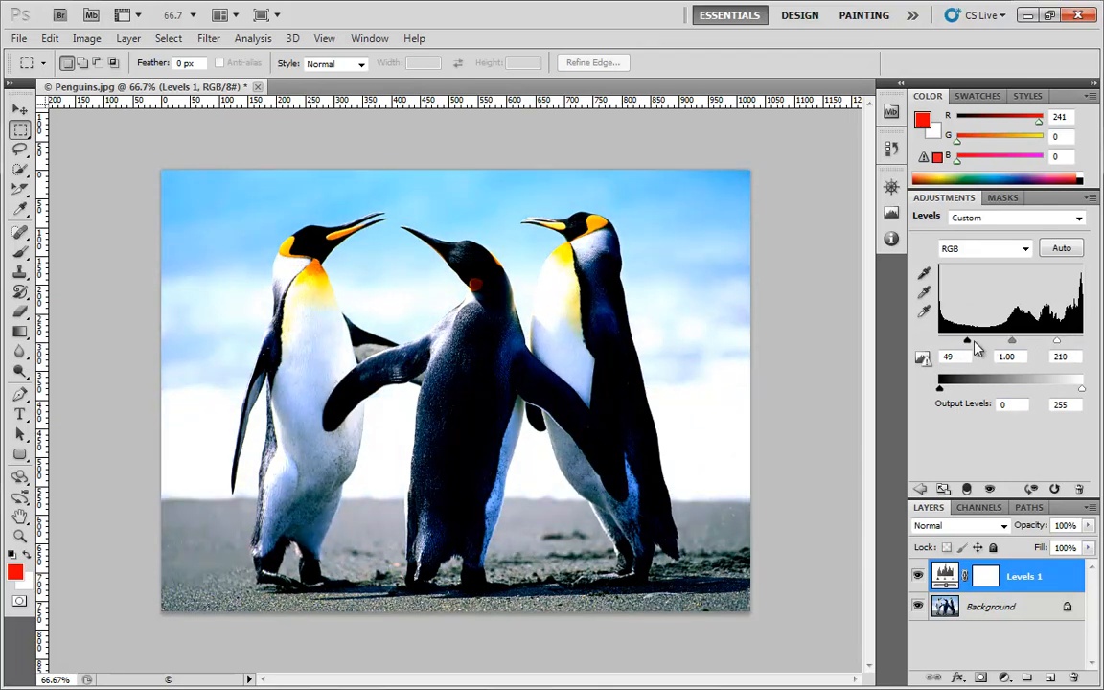
{"action": "left_click_drag", "start_coordinate": [968, 343], "coordinate": [937, 344]}
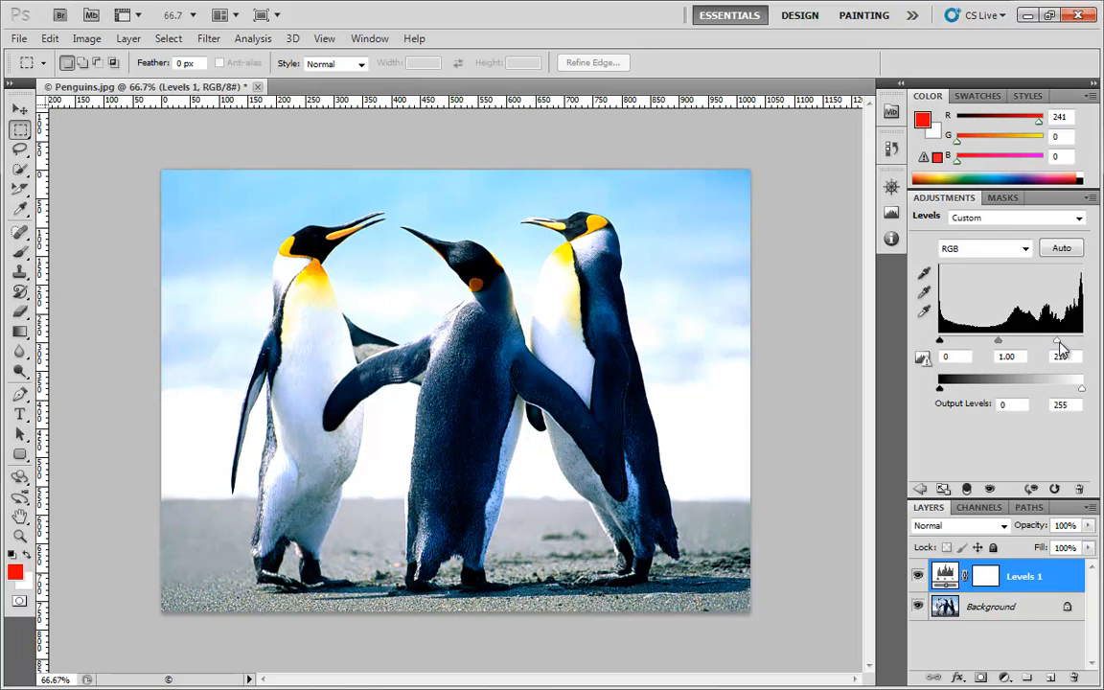
{"action": "left_click_drag", "start_coordinate": [1062, 345], "coordinate": [1094, 345]}
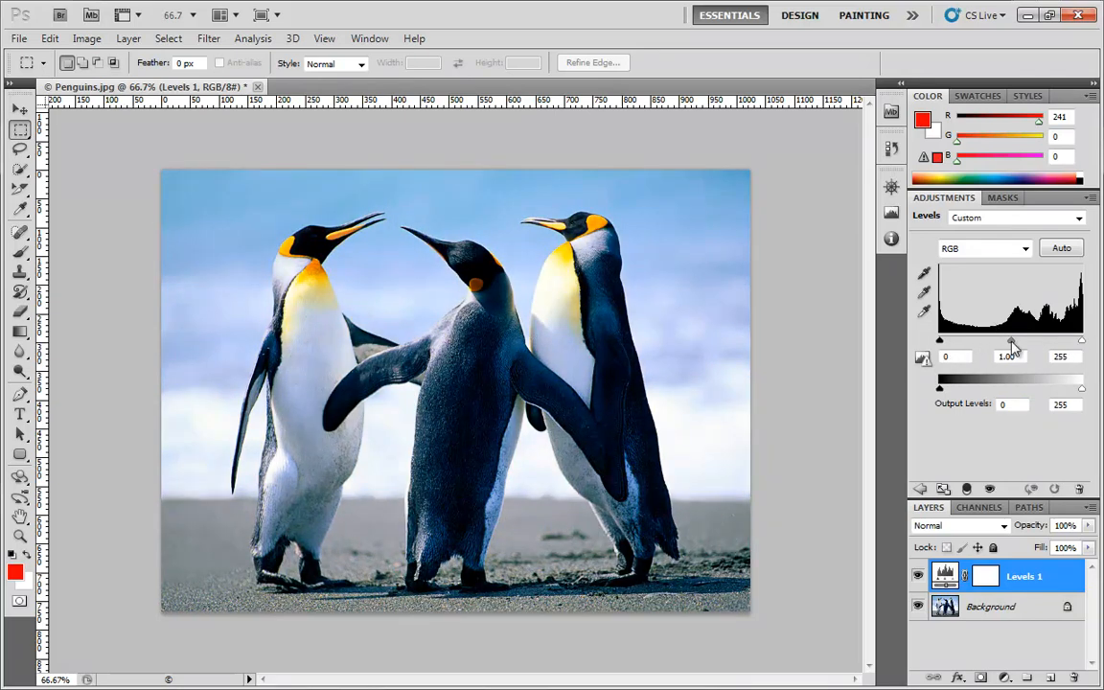
Darken the image with a midtone input level of 0.25, then bring the midtone level back up to 0.91
{"action": "mouse_move", "coordinate": [1012, 347]}
{"action": "left_mouse_down"}
{"action": "mouse_move", "coordinate": [974, 342]}
{"action": "mouse_move", "coordinate": [1060, 355]}
{"action": "mouse_move", "coordinate": [1016, 358]}
{"action": "mouse_move", "coordinate": [1025, 345]}
{"action": "mouse_move", "coordinate": [1067, 351]}
{"action": "mouse_move", "coordinate": [1019, 350]}
{"action": "left_mouse_up"}
{"action": "left_click_drag", "start_coordinate": [973, 346], "coordinate": [1010, 345]}
{"action": "left_click_drag", "start_coordinate": [1013, 343], "coordinate": [1052, 342]}
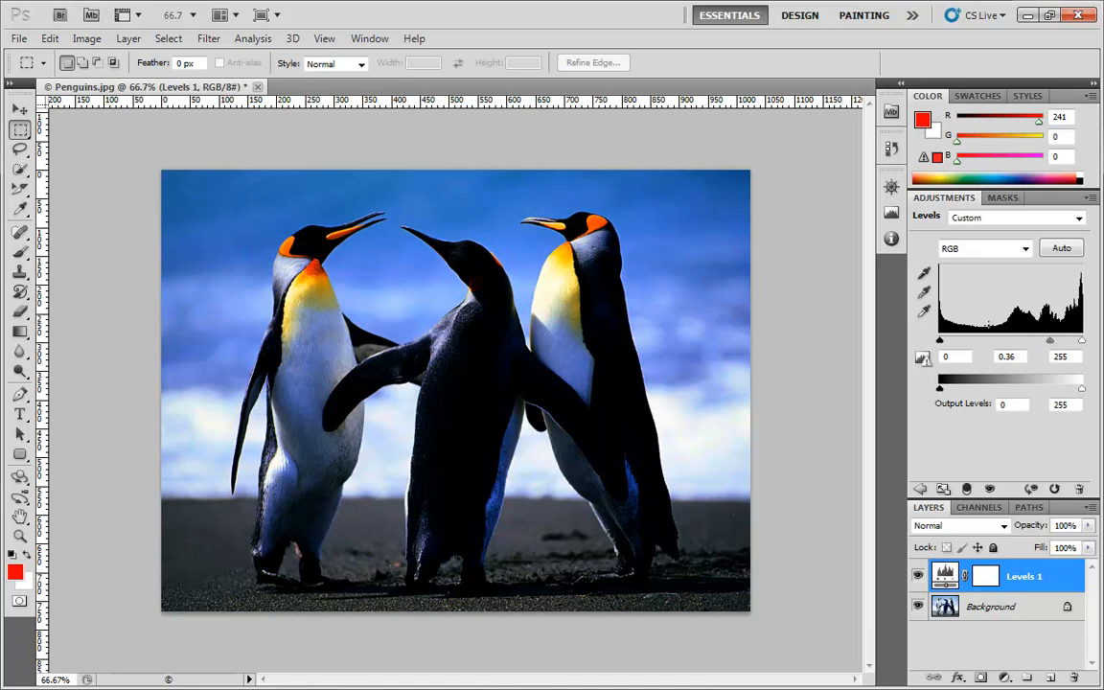
{"action": "mouse_move", "coordinate": [1050, 341]}
{"action": "left_mouse_down"}
{"action": "mouse_move", "coordinate": [1024, 343]}
{"action": "mouse_move", "coordinate": [1058, 342]}
{"action": "left_mouse_up"}
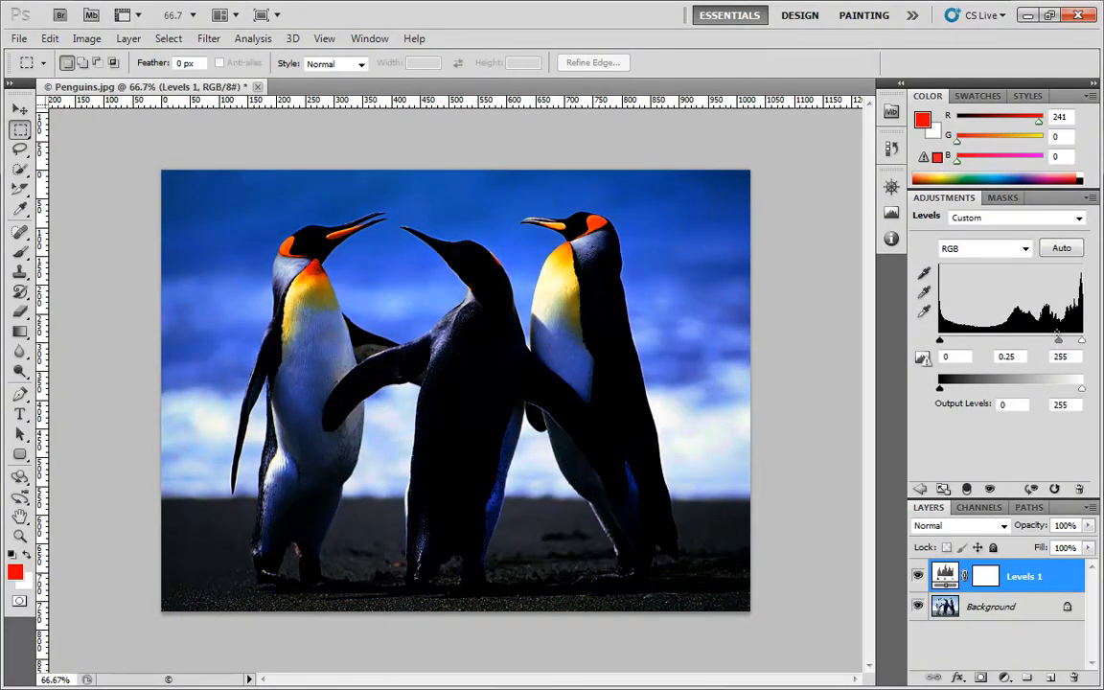
{"action": "left_click_drag", "start_coordinate": [1054, 297], "coordinate": [937, 305]}
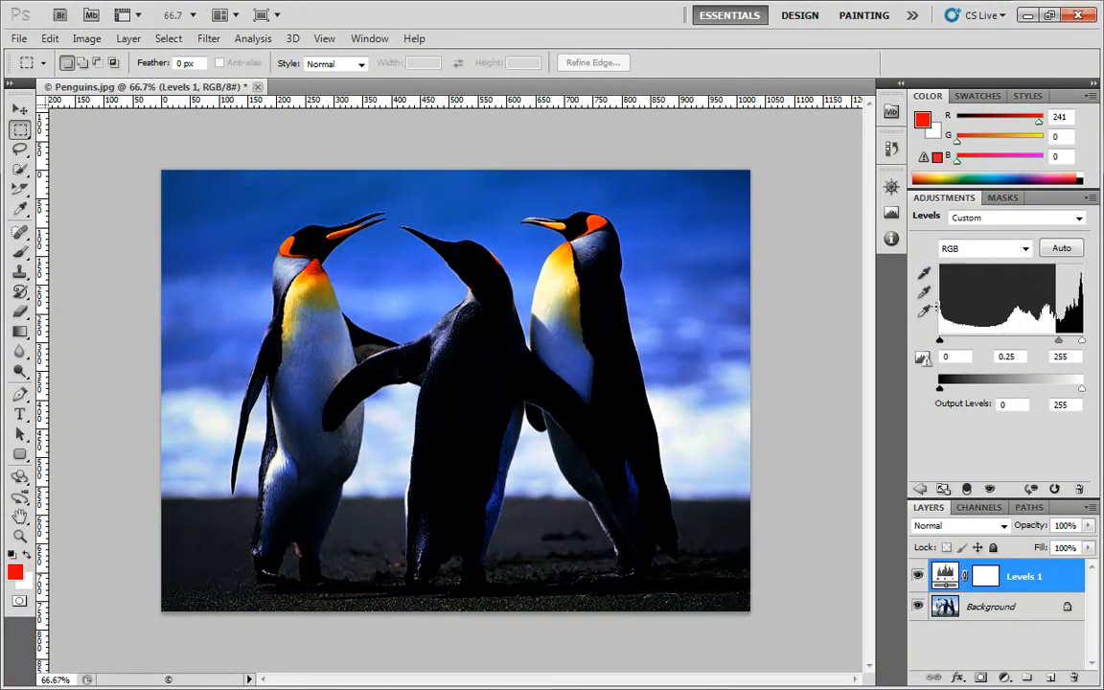
{"action": "left_click_drag", "start_coordinate": [1058, 341], "coordinate": [1014, 343]}
Enter a black input level of 10, then set it back to 0
{"action": "left_click", "coordinate": [962, 357]}
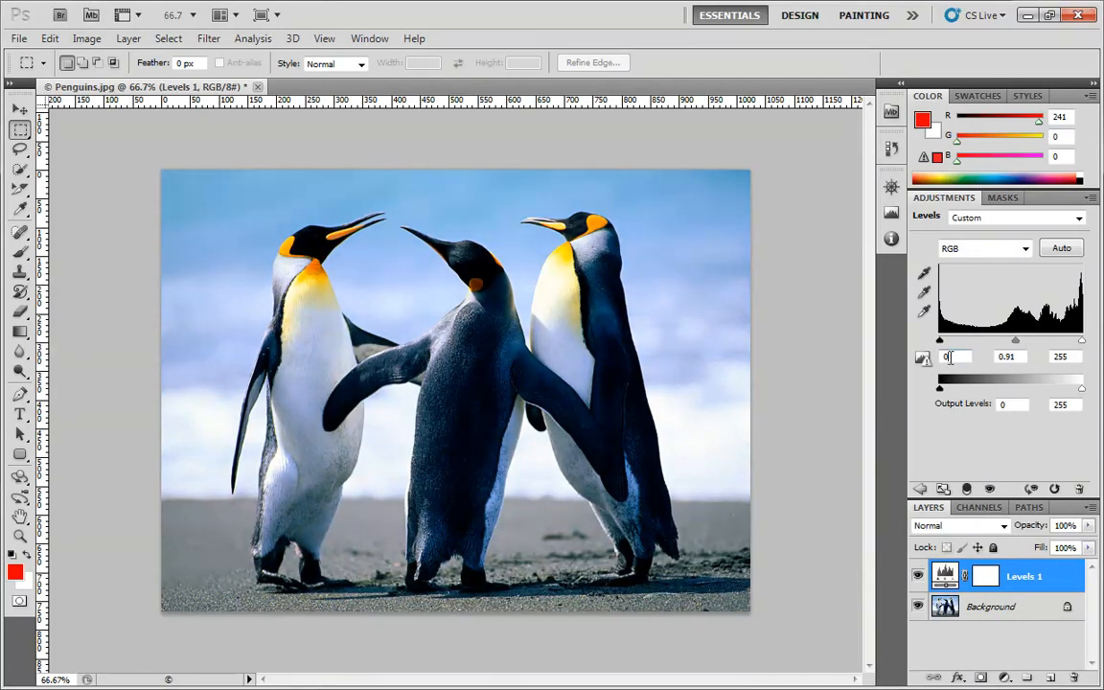
{"action": "type", "text": "10"}
{"action": "left_click", "coordinate": [948, 357]}
{"action": "type", "text": "0"}
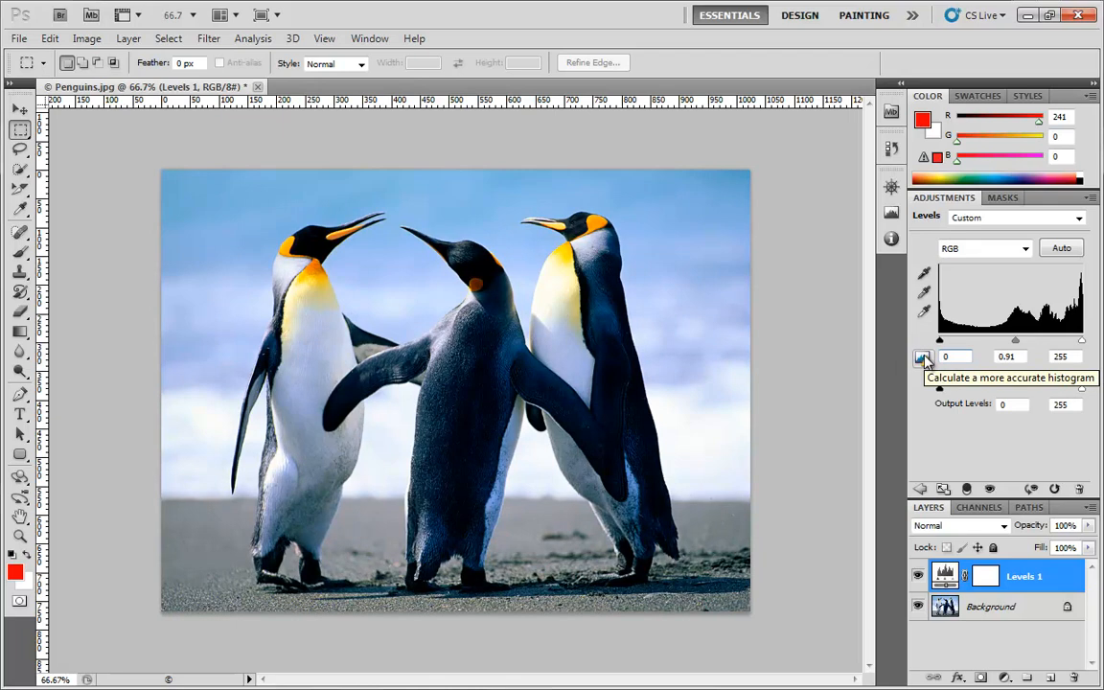
Calculate a more accurate histogram for the Levels 1 adjustment, keeping the input range at 0 to 255
{"action": "left_click", "coordinate": [923, 359]}
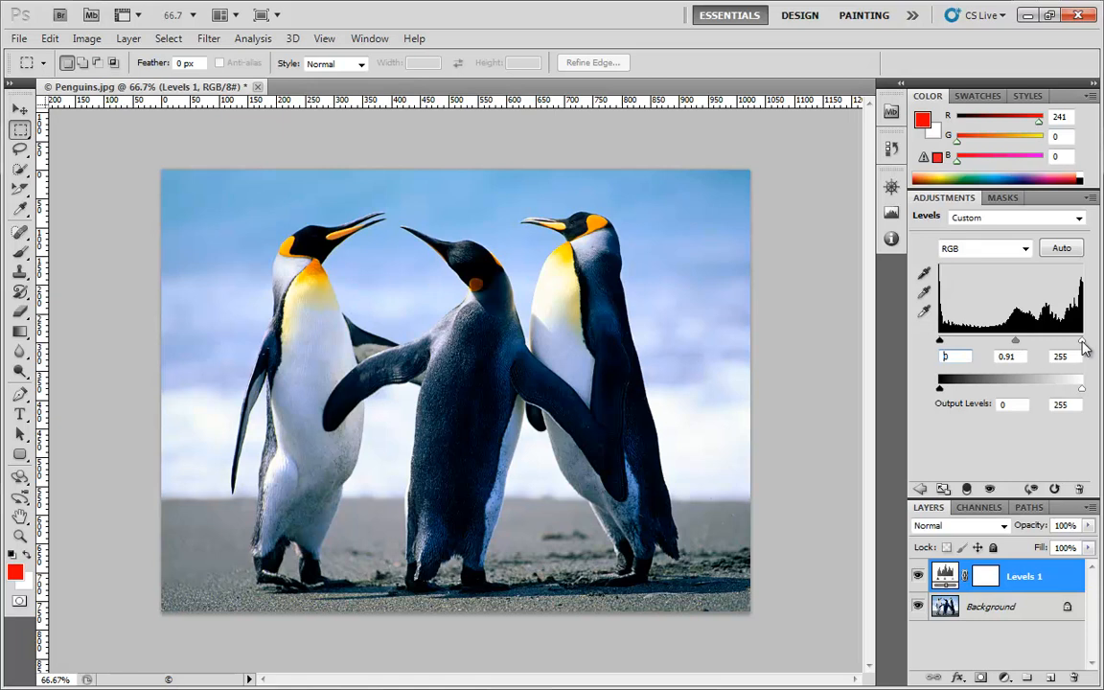
{"action": "mouse_move", "coordinate": [1082, 343]}
{"action": "left_mouse_down"}
{"action": "mouse_move", "coordinate": [1055, 341]}
{"action": "mouse_move", "coordinate": [1102, 351]}
{"action": "left_mouse_up"}
{"action": "left_click_drag", "start_coordinate": [939, 342], "coordinate": [924, 337]}
Raise the black output level to 31, then return it to 0
{"action": "left_click_drag", "start_coordinate": [942, 393], "coordinate": [914, 387]}
{"action": "left_click_drag", "start_coordinate": [944, 397], "coordinate": [959, 399]}
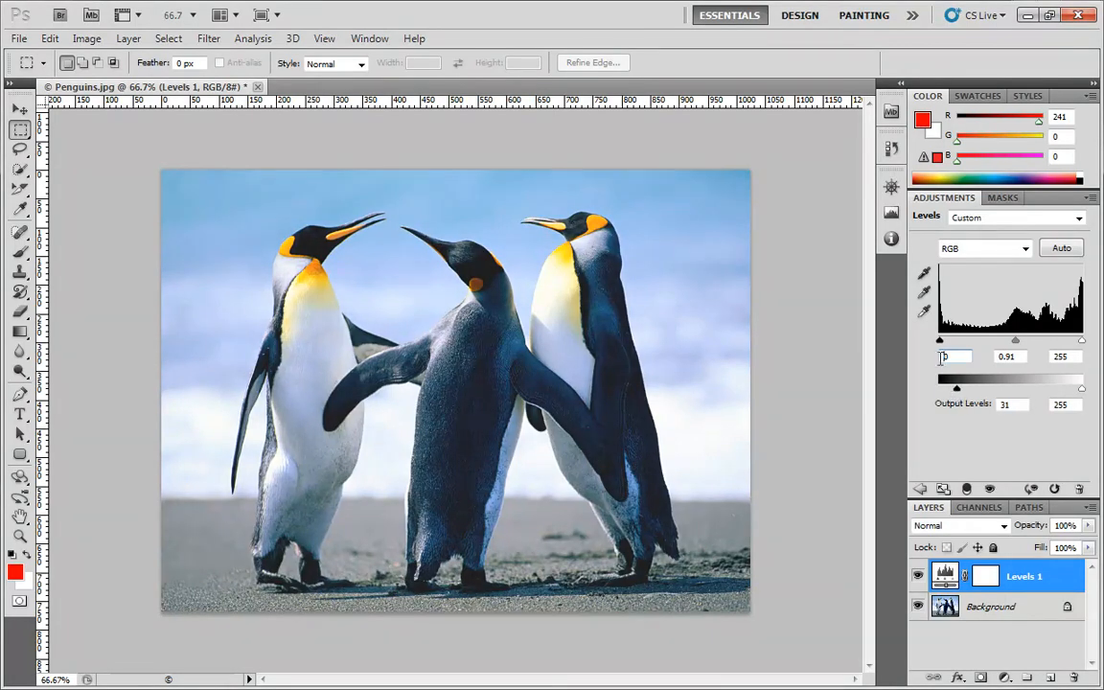
{"action": "left_click_drag", "start_coordinate": [956, 388], "coordinate": [922, 398]}
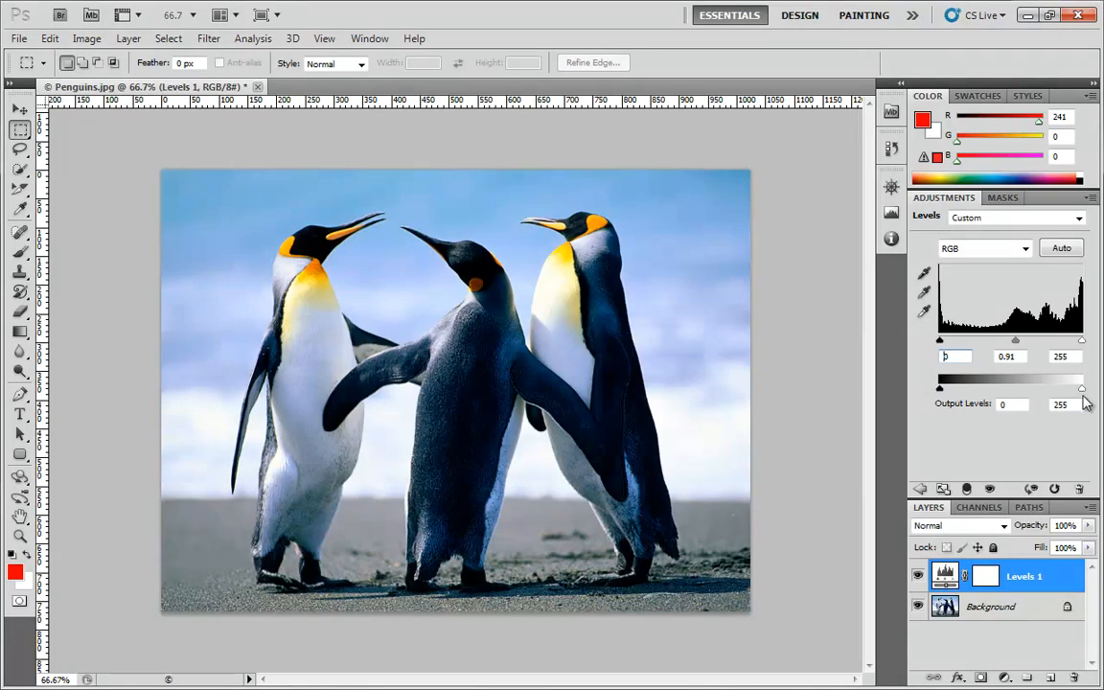
Raise the black output level to 34, reduce it to 17, then reset the output range to 0 and 255
{"action": "mouse_move", "coordinate": [1082, 390]}
{"action": "left_mouse_down"}
{"action": "mouse_move", "coordinate": [1040, 394]}
{"action": "mouse_move", "coordinate": [1082, 390]}
{"action": "left_mouse_up"}
{"action": "left_click_drag", "start_coordinate": [941, 389], "coordinate": [958, 389]}
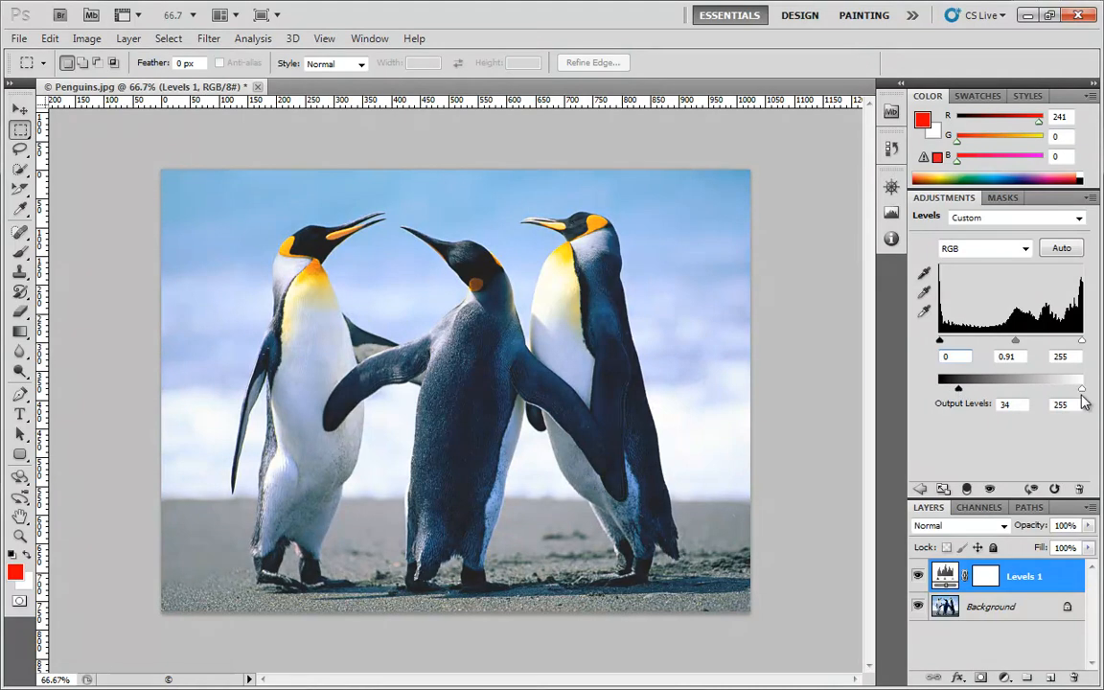
{"action": "mouse_move", "coordinate": [1084, 390]}
{"action": "left_mouse_down"}
{"action": "mouse_move", "coordinate": [1013, 395]}
{"action": "mouse_move", "coordinate": [1082, 390]}
{"action": "left_mouse_up"}
{"action": "mouse_move", "coordinate": [958, 393]}
{"action": "left_mouse_down"}
{"action": "mouse_move", "coordinate": [936, 391]}
{"action": "mouse_move", "coordinate": [949, 396]}
{"action": "left_mouse_up"}
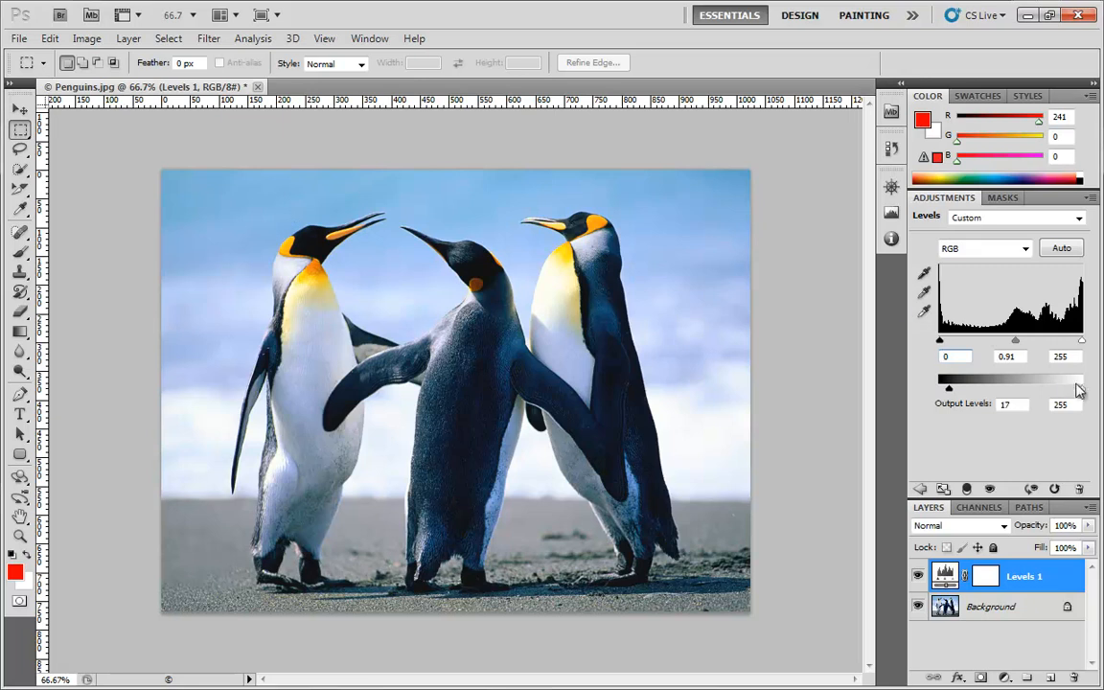
{"action": "mouse_move", "coordinate": [1083, 389]}
{"action": "left_mouse_down"}
{"action": "mouse_move", "coordinate": [1071, 389]}
{"action": "mouse_move", "coordinate": [1096, 389]}
{"action": "left_mouse_up"}
{"action": "left_click_drag", "start_coordinate": [951, 389], "coordinate": [932, 389]}
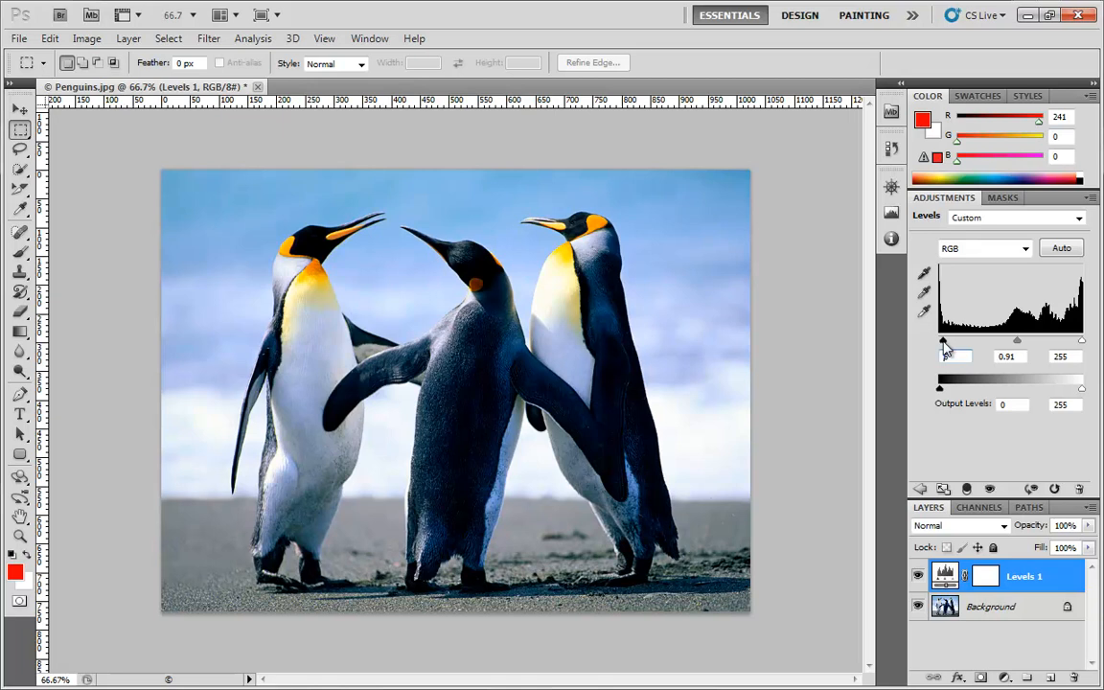
Set the Levels input values to 8 for black, 1.29 for midtones and 232 for white
{"action": "left_click_drag", "start_coordinate": [940, 345], "coordinate": [945, 347]}
{"action": "left_click_drag", "start_coordinate": [1083, 342], "coordinate": [1002, 346]}
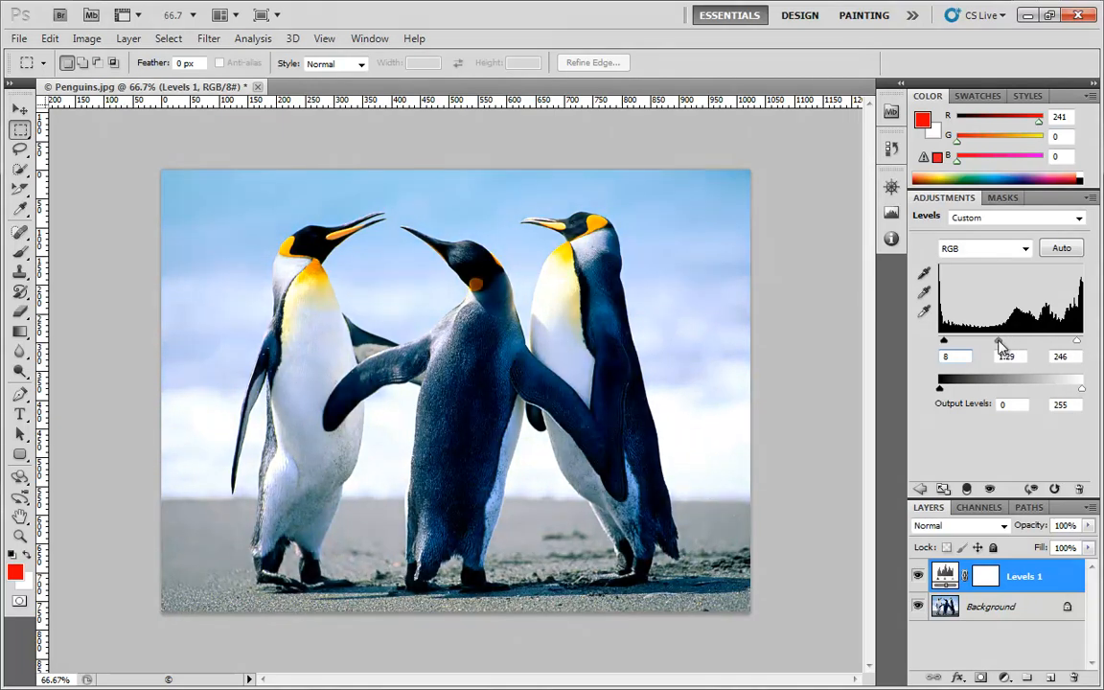
{"action": "left_click_drag", "start_coordinate": [1077, 345], "coordinate": [1071, 349]}
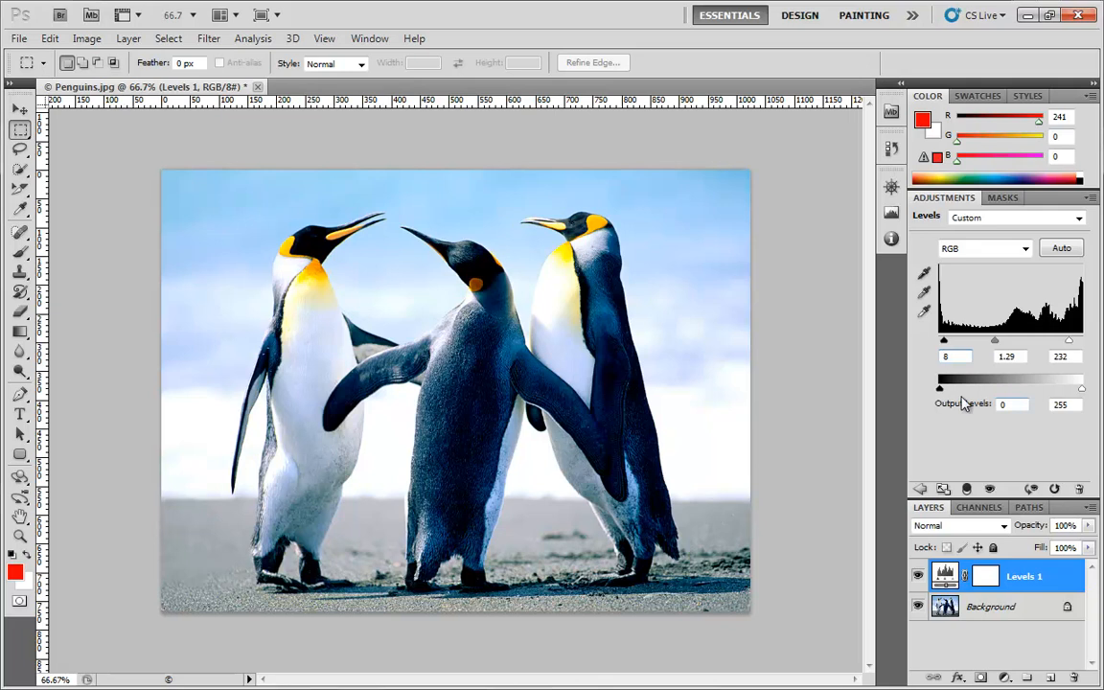
Return the black and white input levels to 0 and 255 and set the midtone level to 0.92
{"action": "mouse_move", "coordinate": [939, 388]}
{"action": "left_mouse_down"}
{"action": "mouse_move", "coordinate": [949, 388]}
{"action": "mouse_move", "coordinate": [927, 394]}
{"action": "left_mouse_up"}
{"action": "left_click_drag", "start_coordinate": [945, 342], "coordinate": [941, 342]}
{"action": "left_click_drag", "start_coordinate": [1069, 342], "coordinate": [1096, 342]}
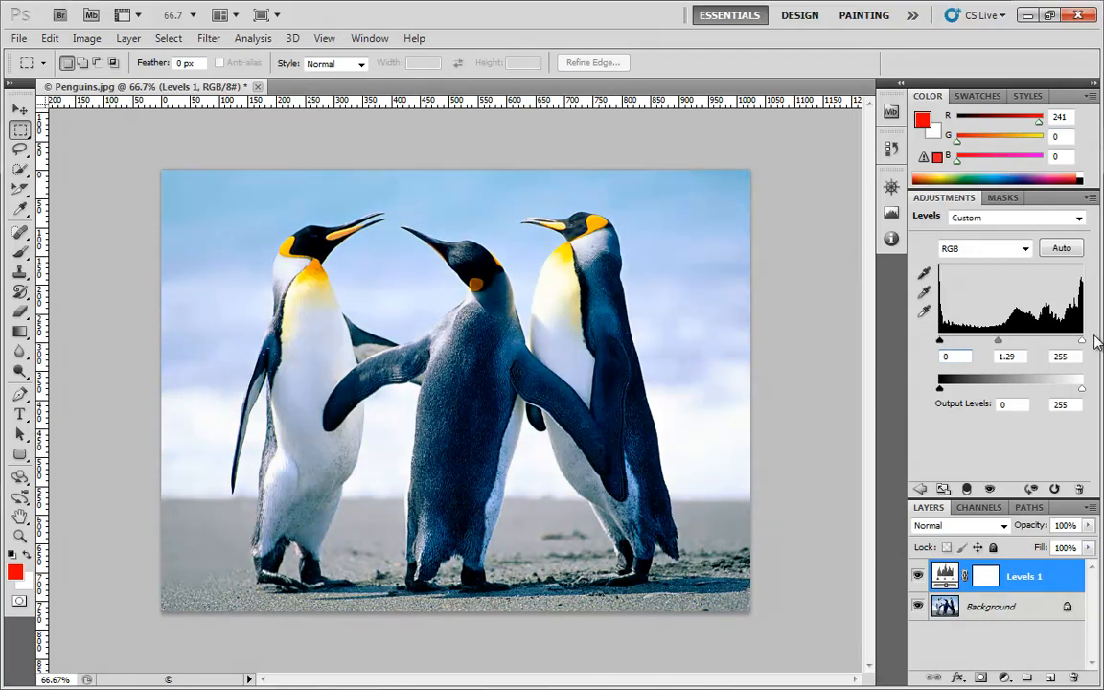
{"action": "left_click_drag", "start_coordinate": [999, 344], "coordinate": [1017, 346]}
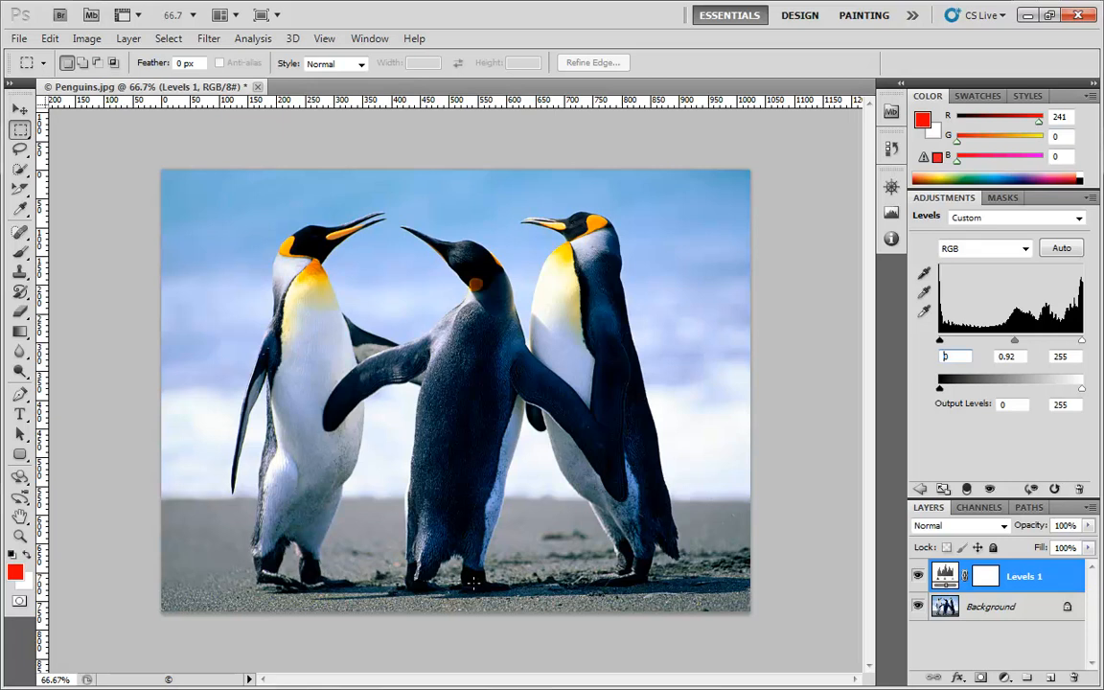
Sample the black point from the left penguin's head and the gray point from the right penguin's belly with the Levels eyedroppers
{"action": "left_click", "coordinate": [924, 276]}
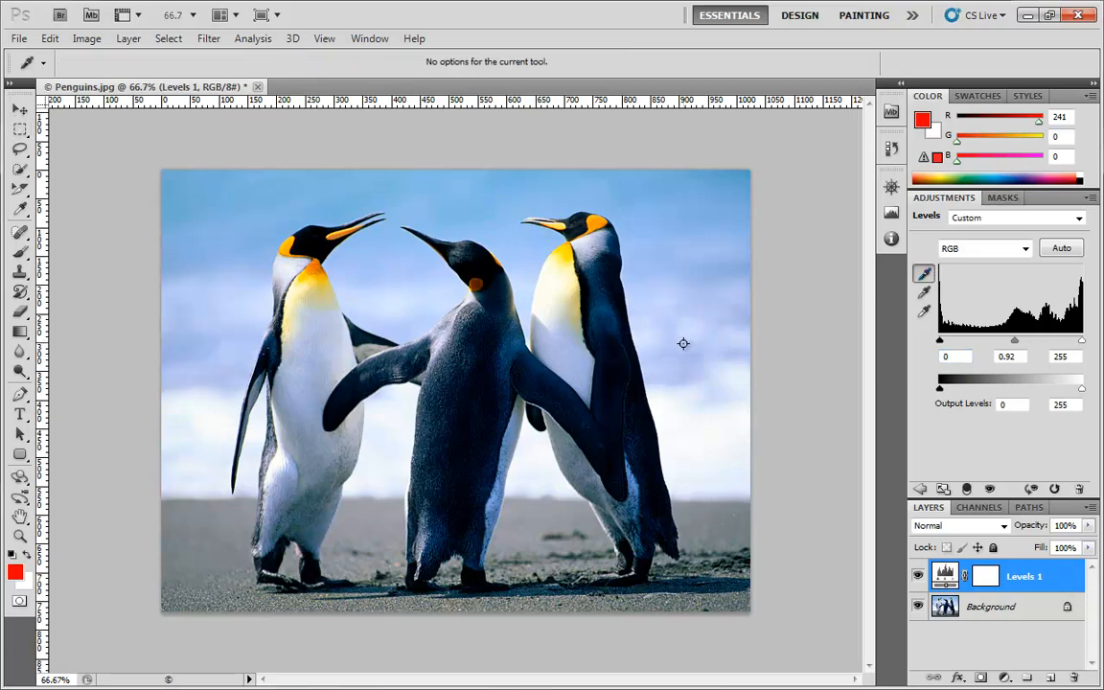
{"action": "left_click", "coordinate": [309, 245]}
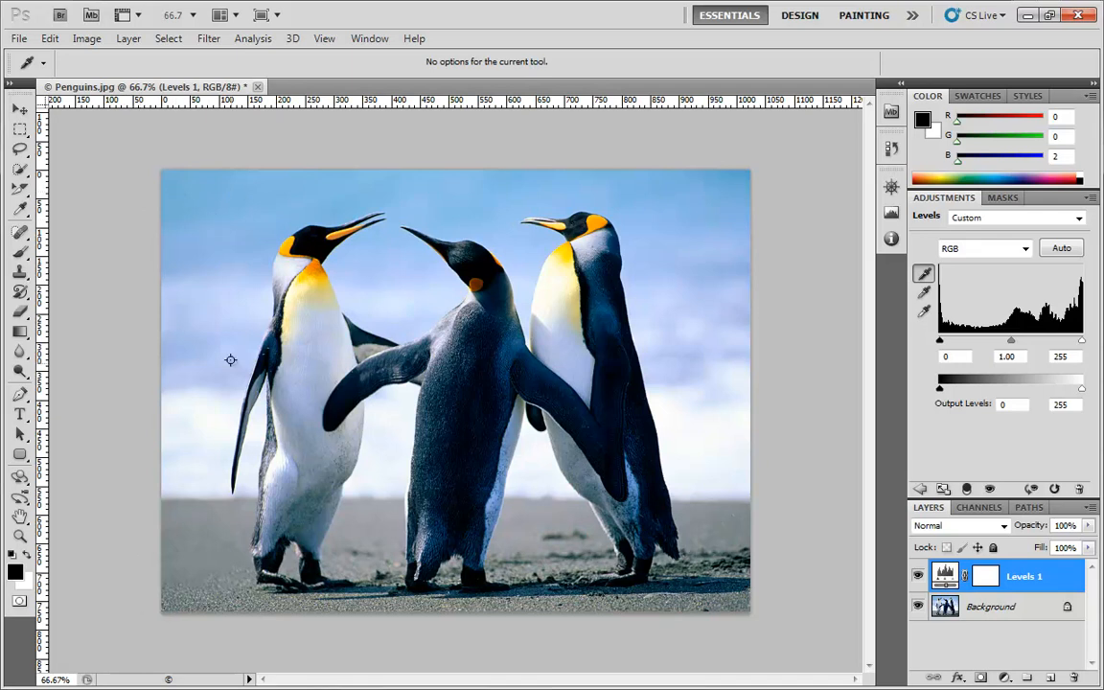
{"action": "left_click", "coordinate": [925, 294]}
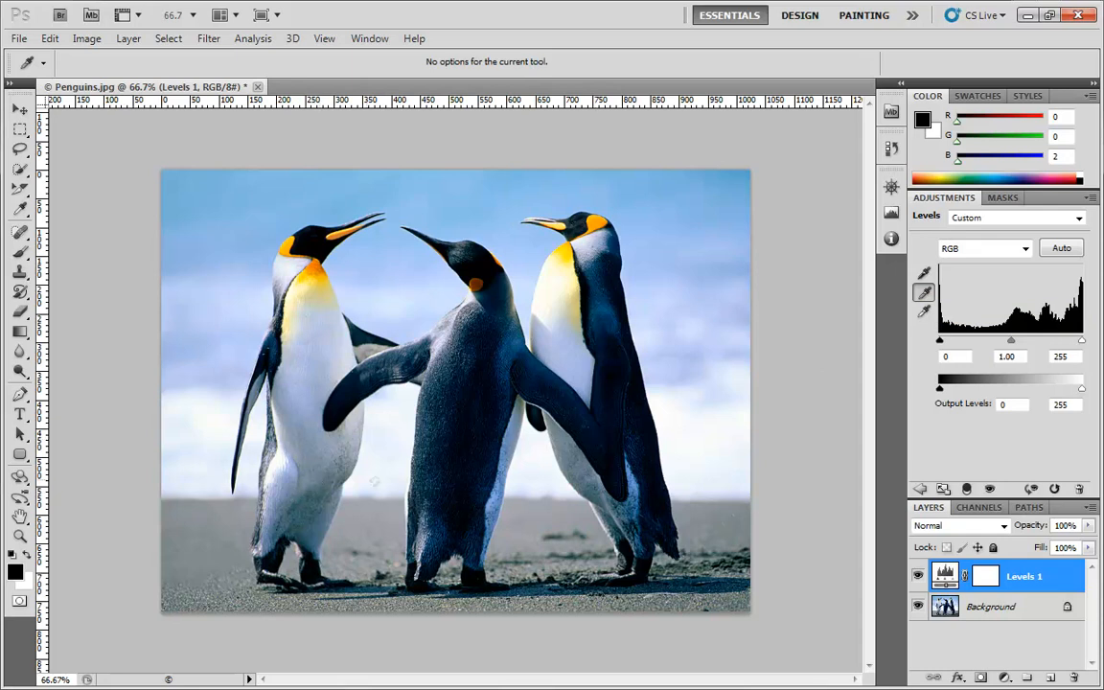
{"action": "left_click", "coordinate": [564, 460]}
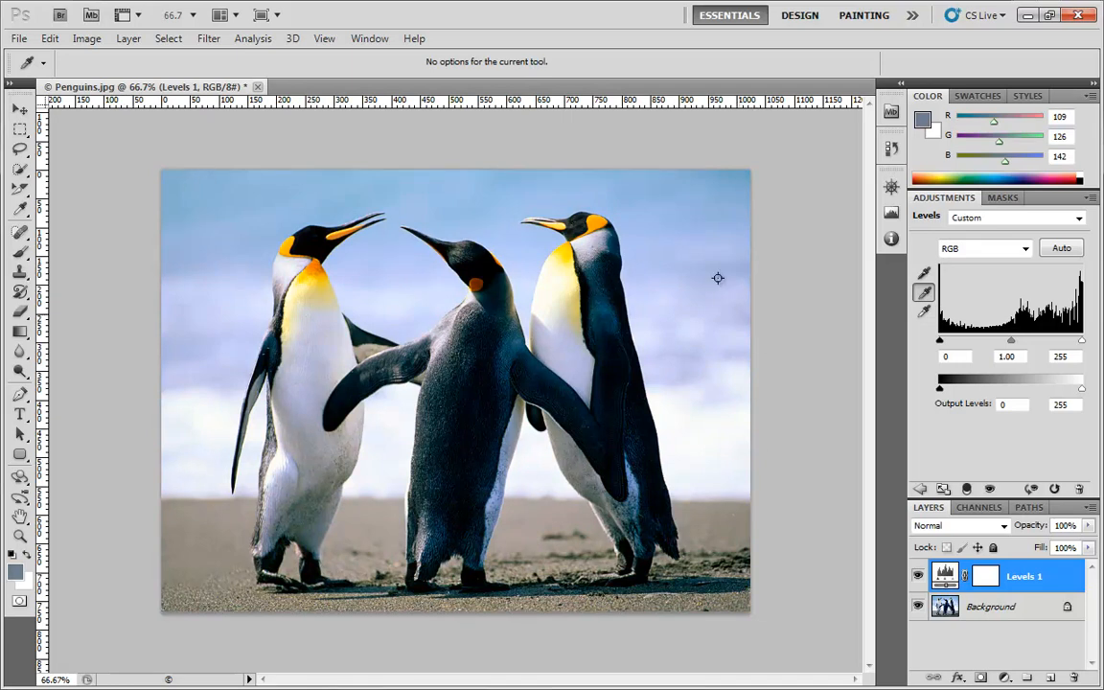
Sample the white point from the bright surf at the photo's far edge with the Levels eyedropper
{"action": "left_click", "coordinate": [925, 312]}
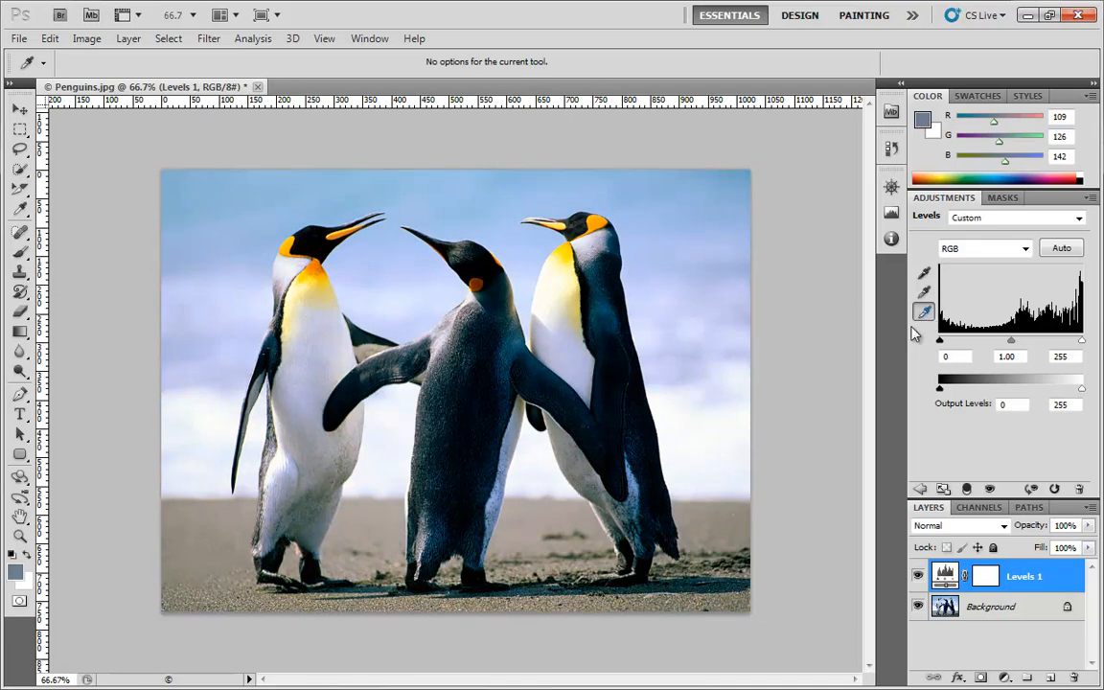
{"action": "left_click", "coordinate": [745, 418]}
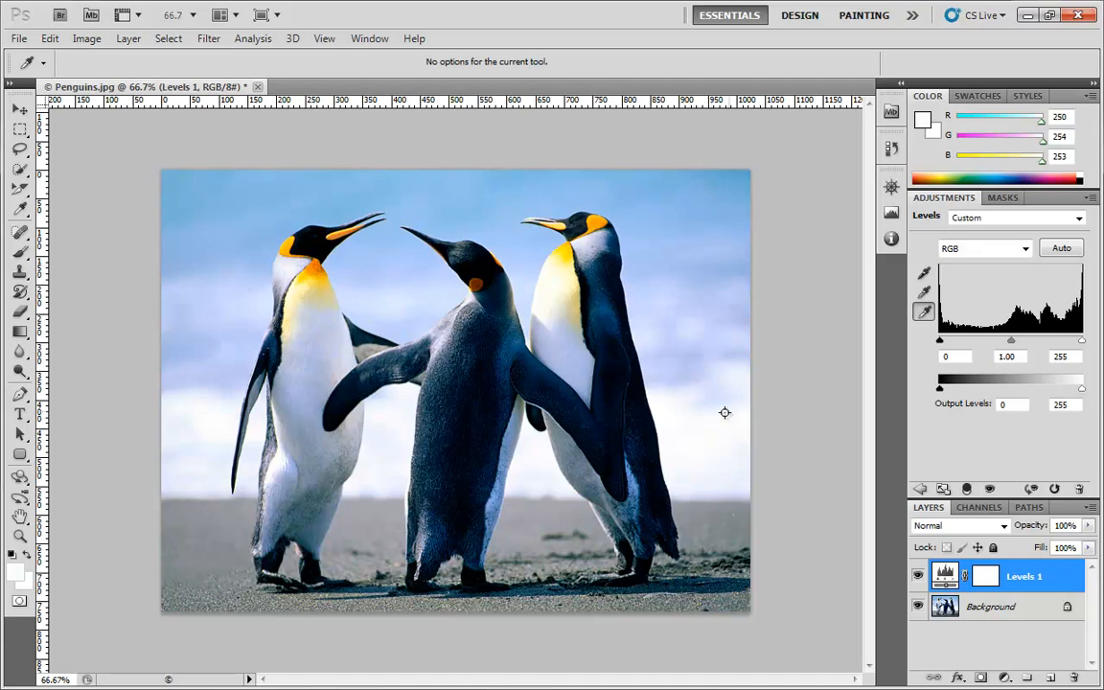
{"action": "left_click", "coordinate": [926, 313]}
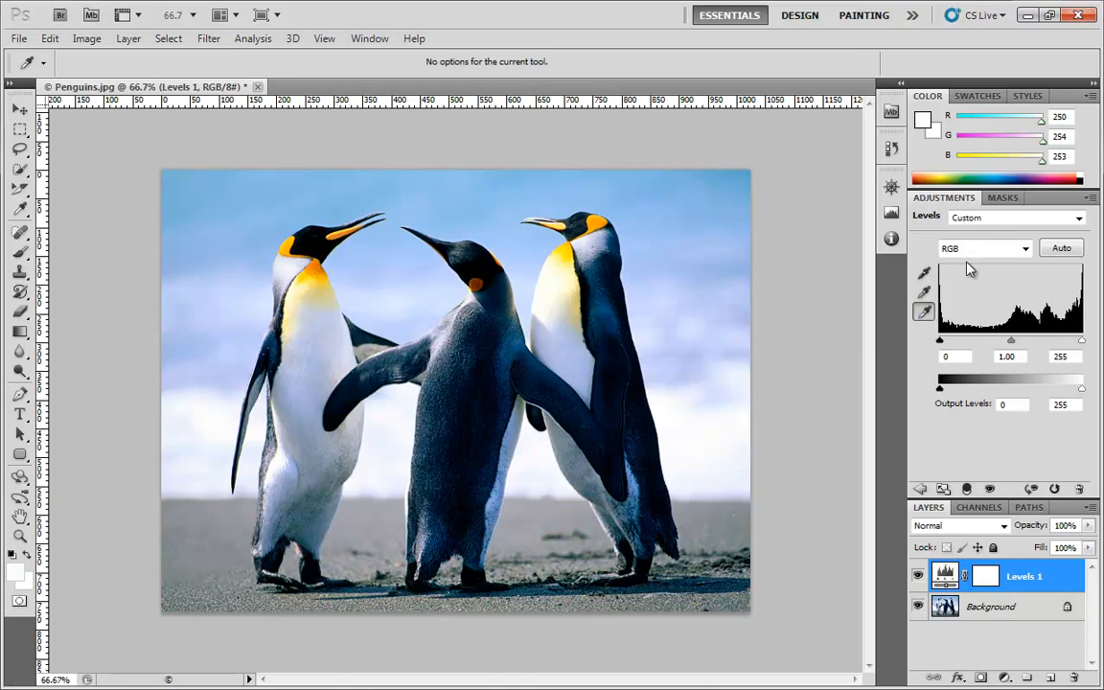
Try the Darker preset for the Levels adjustment, then switch it to the Lighter preset
{"action": "left_click", "coordinate": [1022, 218]}
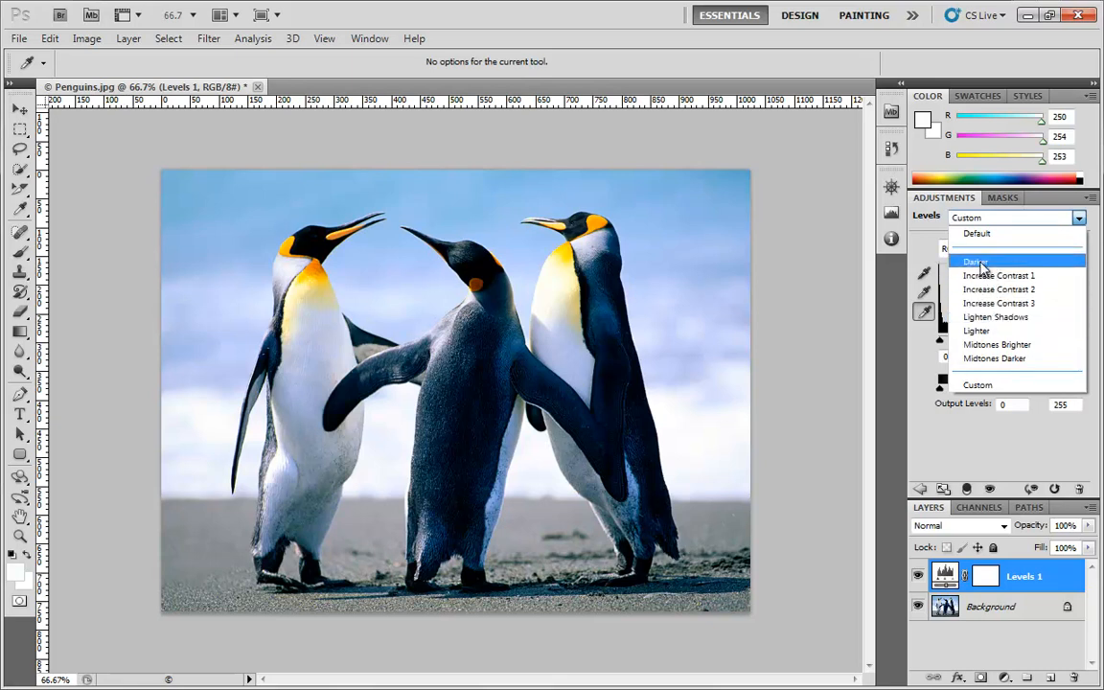
{"action": "left_click", "coordinate": [980, 261]}
{"action": "left_click", "coordinate": [990, 224]}
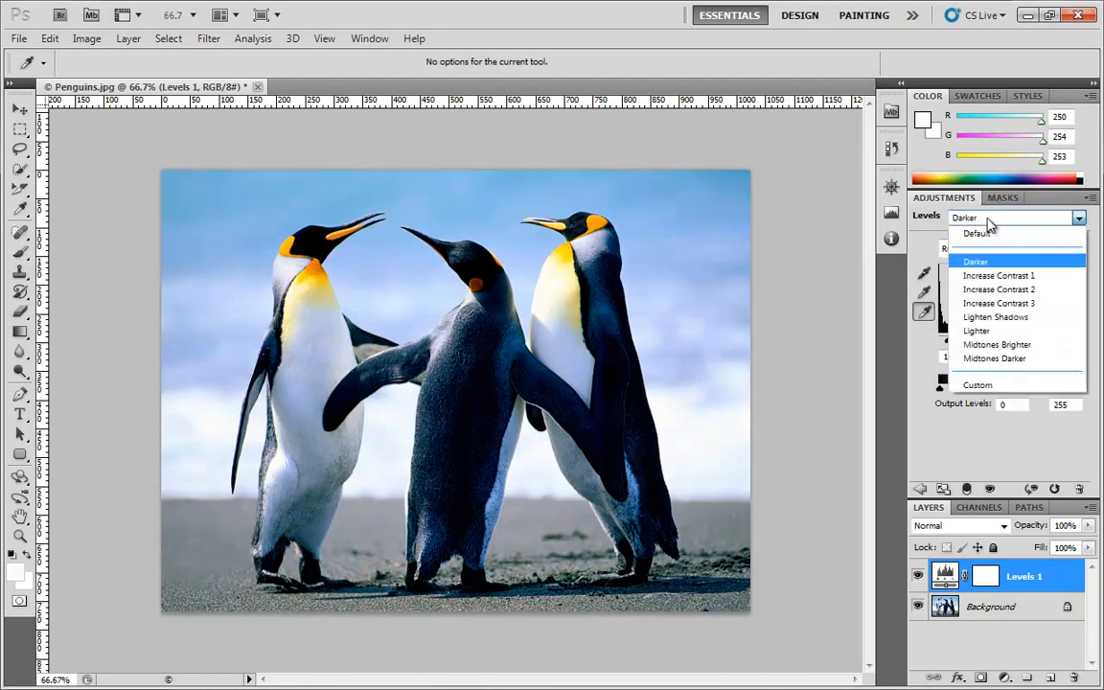
{"action": "left_click", "coordinate": [989, 331]}
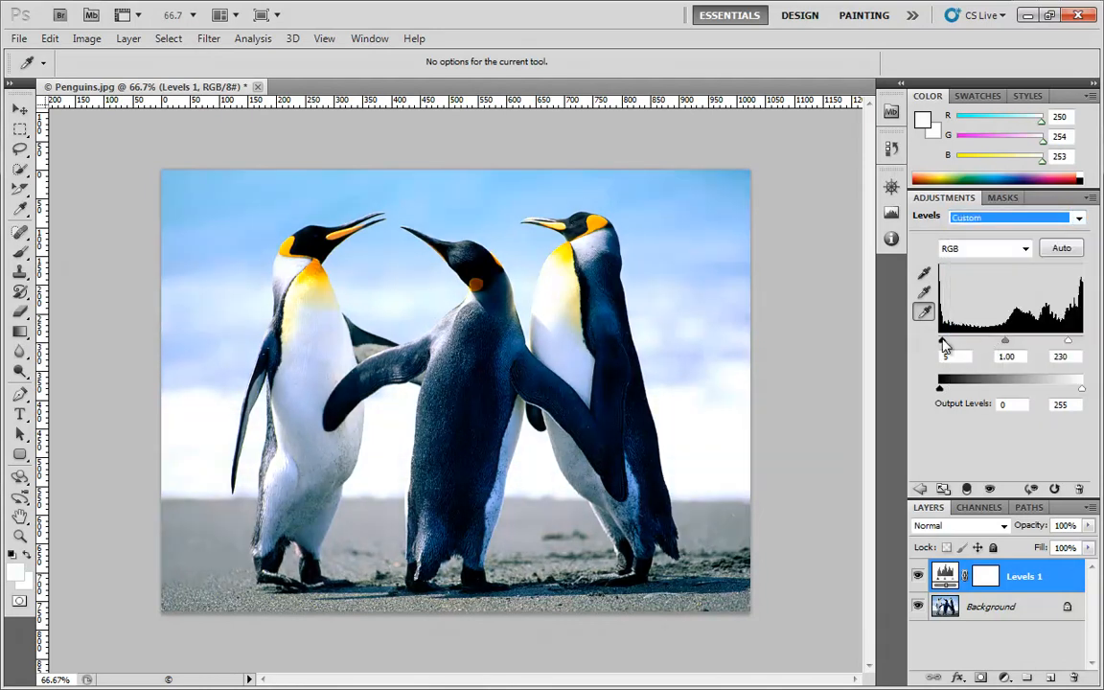
Raise the black input level to 31, return the white input level to 255, then reset black to 0
{"action": "left_click_drag", "start_coordinate": [945, 345], "coordinate": [962, 345]}
{"action": "left_click_drag", "start_coordinate": [1073, 345], "coordinate": [1088, 347]}
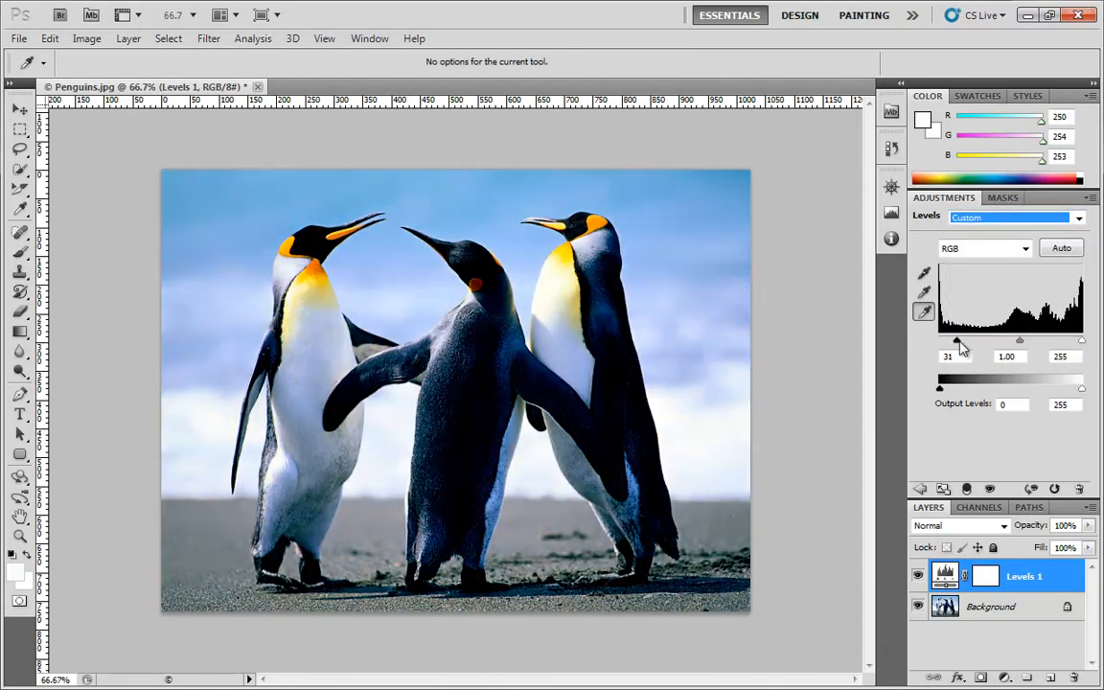
{"action": "left_click_drag", "start_coordinate": [957, 342], "coordinate": [929, 343]}
Sample the black point from the left penguin's head, a gray point in the photo, and the white point from the right penguin's chest
{"action": "left_click", "coordinate": [925, 274]}
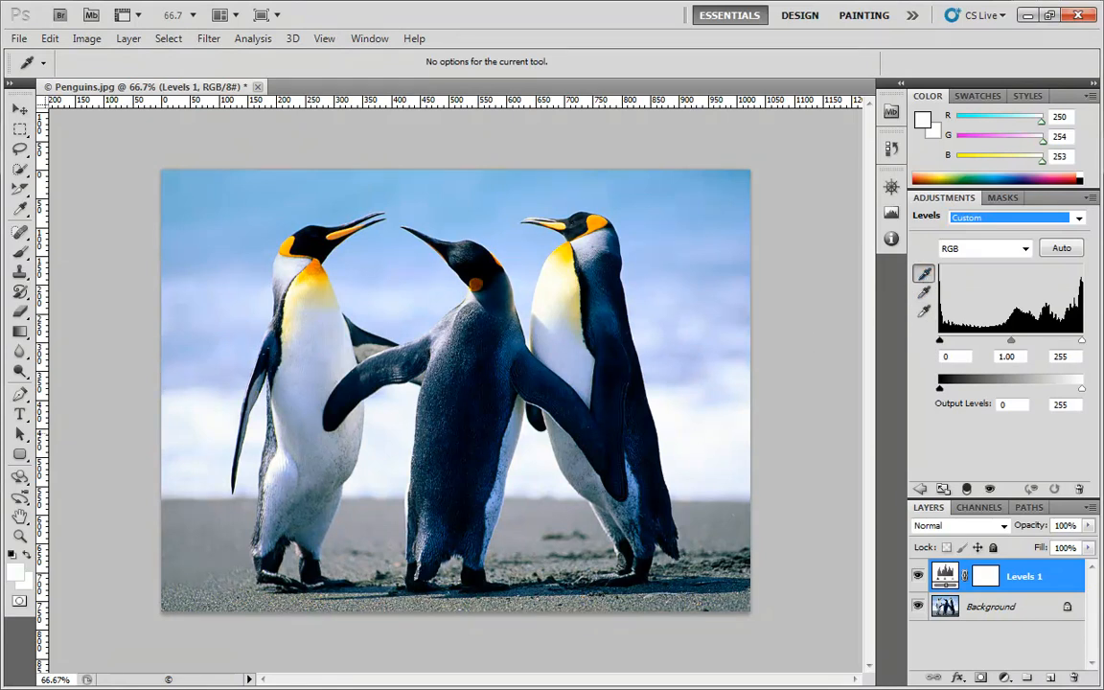
{"action": "left_click", "coordinate": [316, 243]}
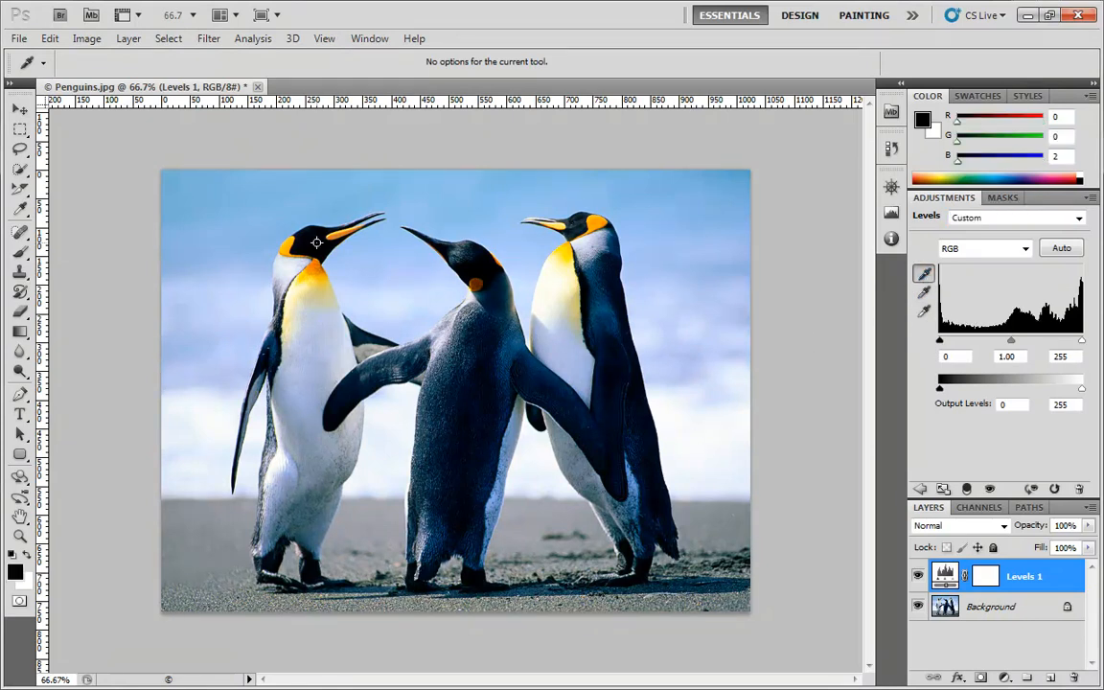
{"action": "left_click", "coordinate": [924, 291]}
{"action": "left_click", "coordinate": [924, 311]}
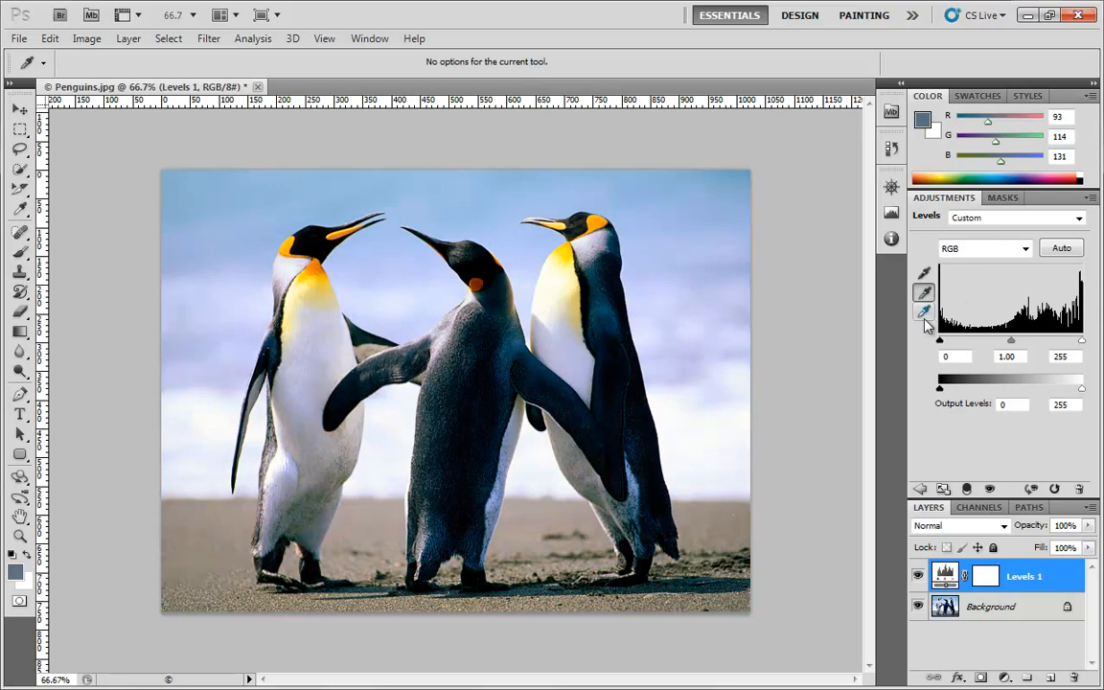
{"action": "left_click", "coordinate": [546, 287]}
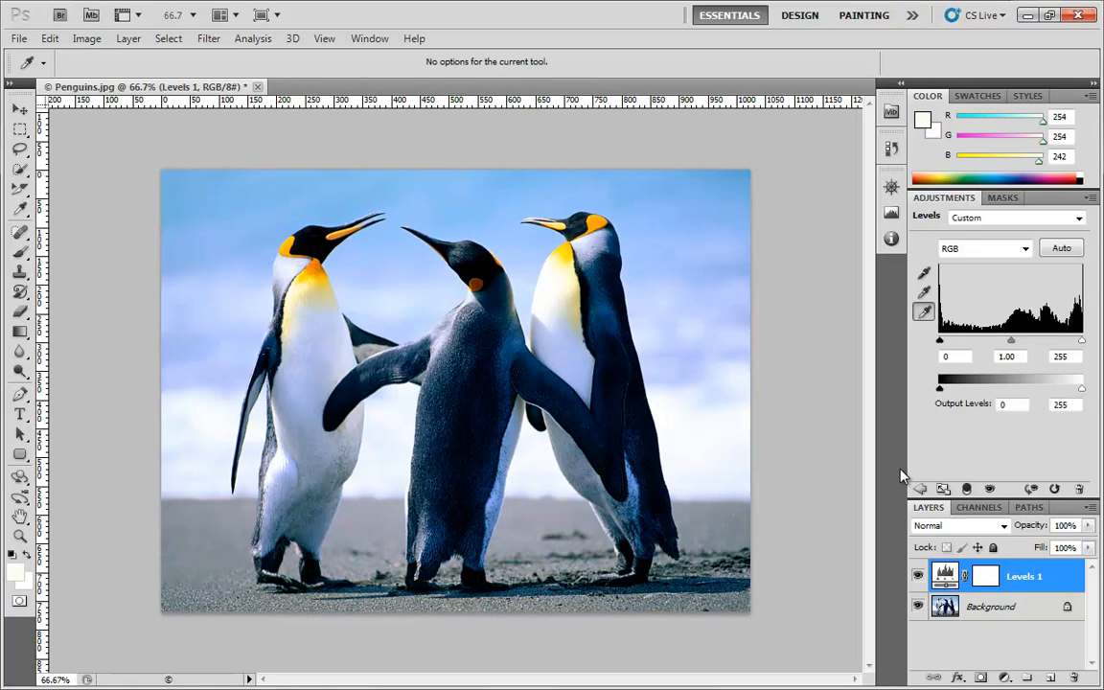
Apply the automatic Levels correction, then open and dismiss the Auto Color Correction Options
{"action": "left_click", "coordinate": [1056, 251]}
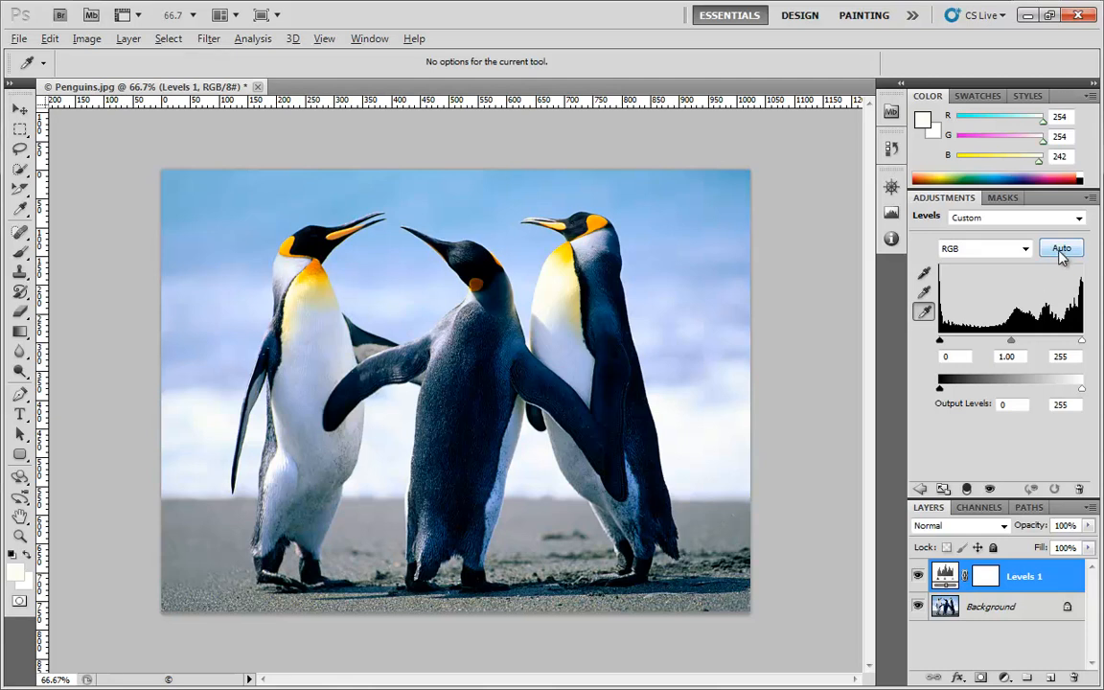
{"action": "left_click", "coordinate": [1061, 249], "text": "alt"}
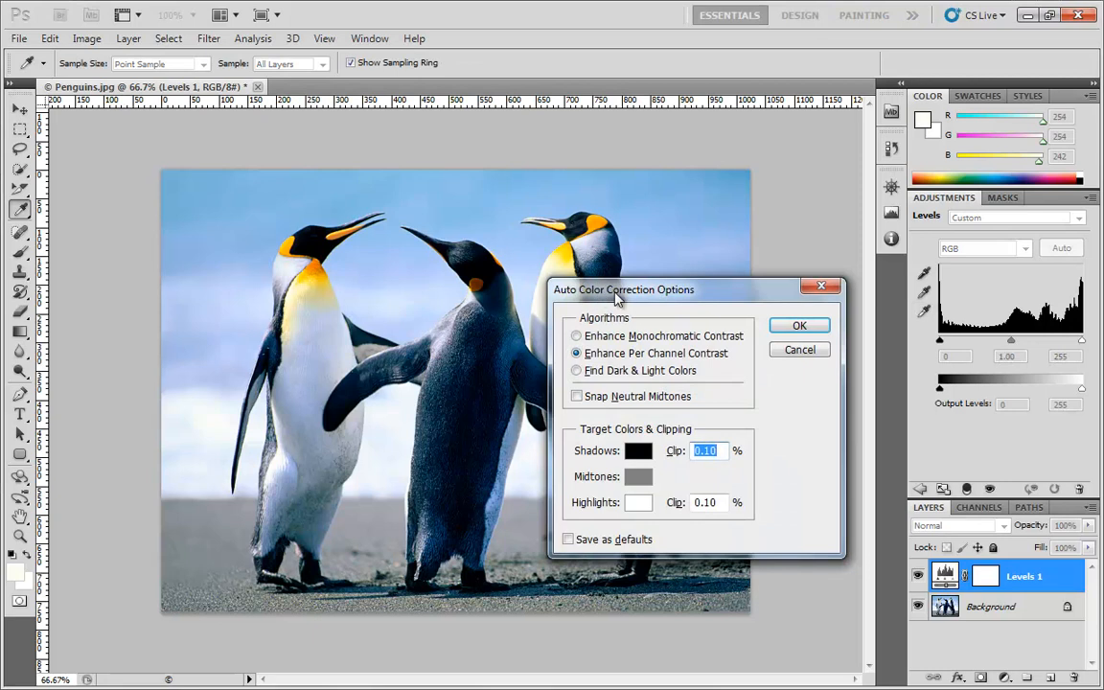
{"action": "left_click", "coordinate": [821, 285]}
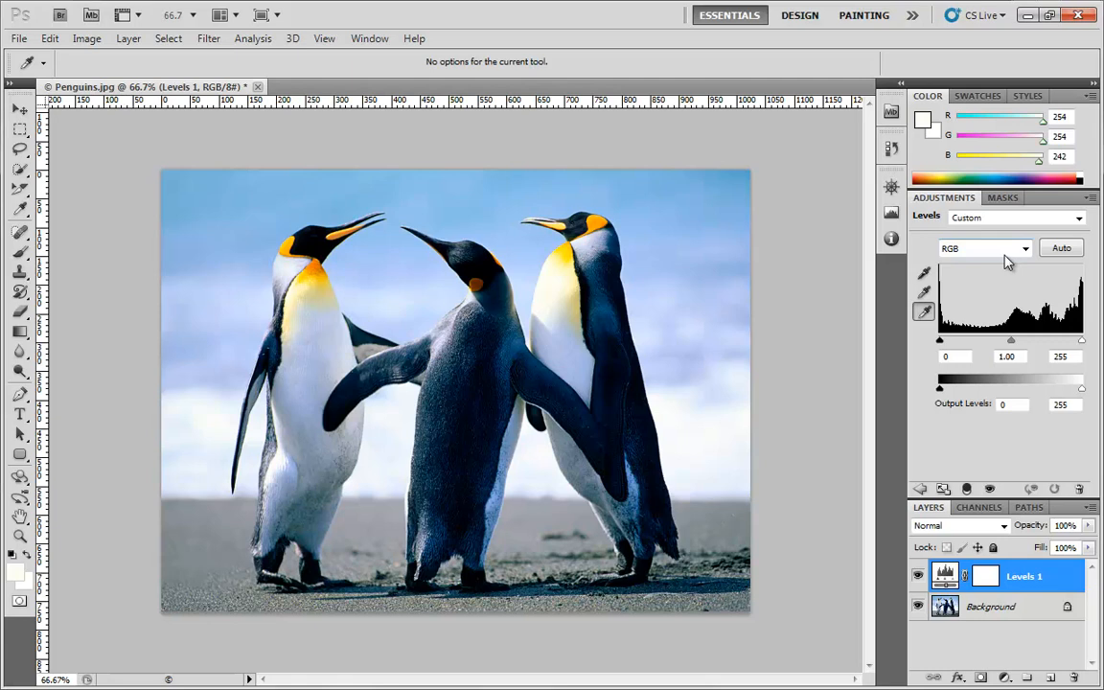
Reopen the Auto Color Correction Options, choose Enhance Monochromatic Contrast, and look over the automatic image correction commands
{"action": "left_click", "coordinate": [1091, 199]}
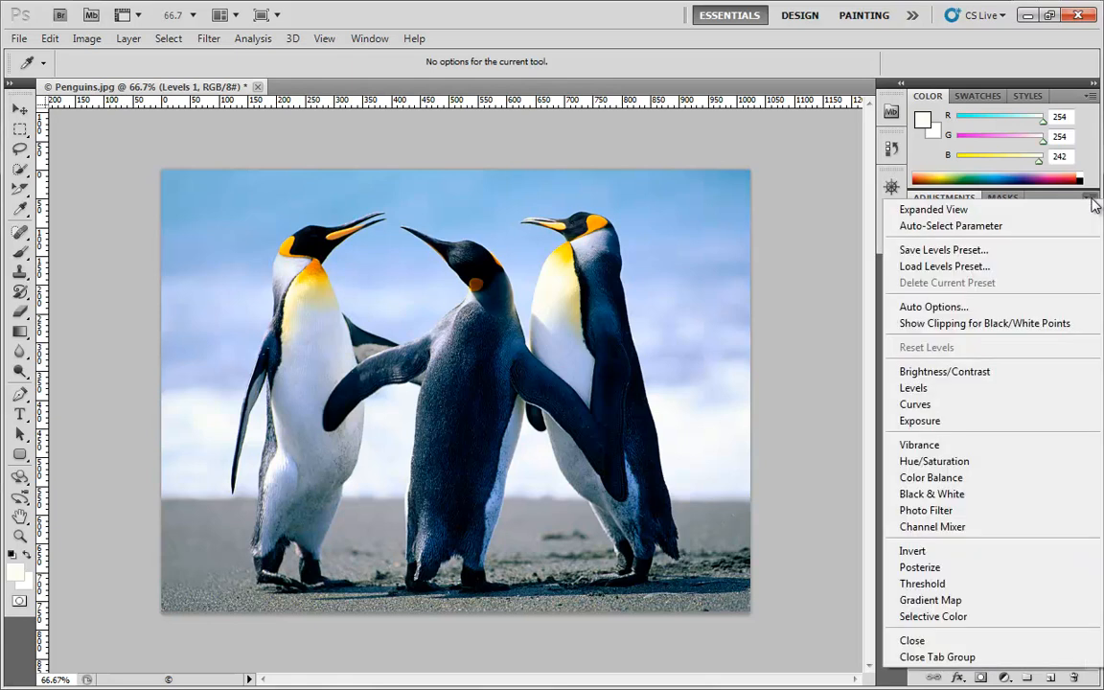
{"action": "left_click", "coordinate": [942, 309]}
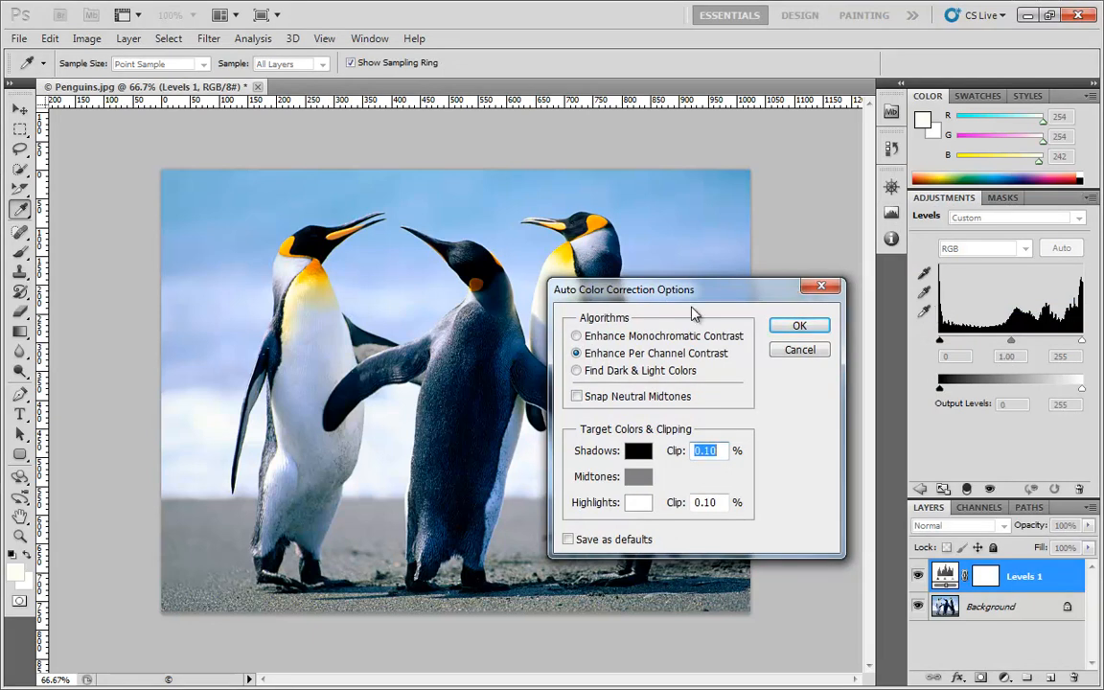
{"action": "left_click", "coordinate": [600, 339]}
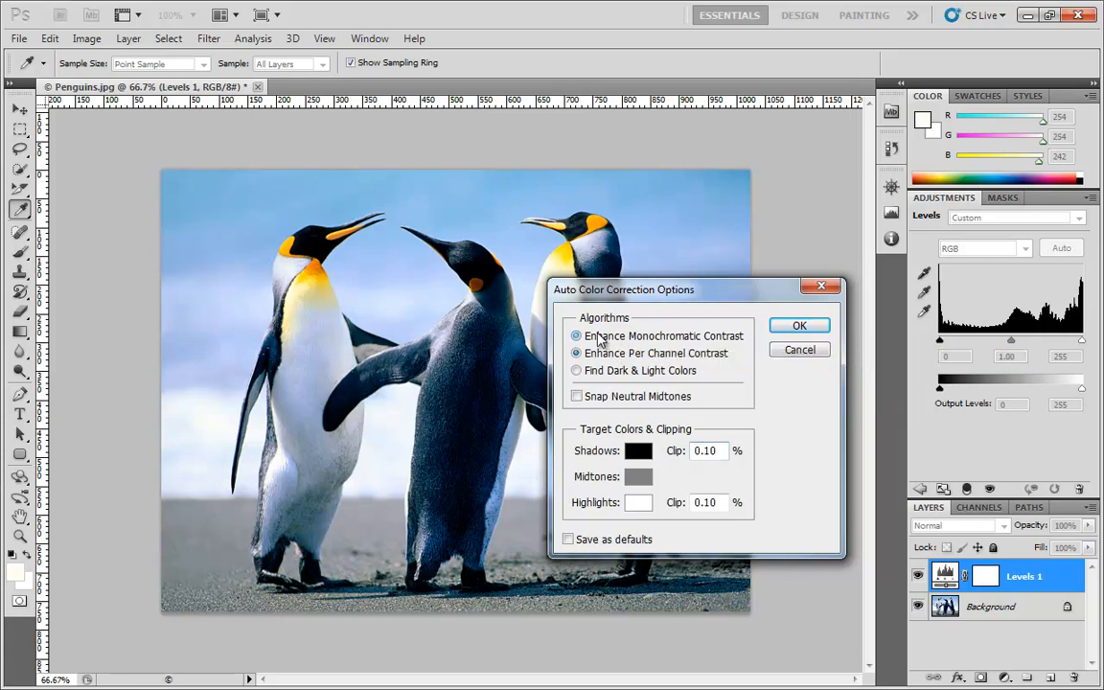
{"action": "left_click", "coordinate": [569, 339]}
{"action": "left_click", "coordinate": [128, 38]}
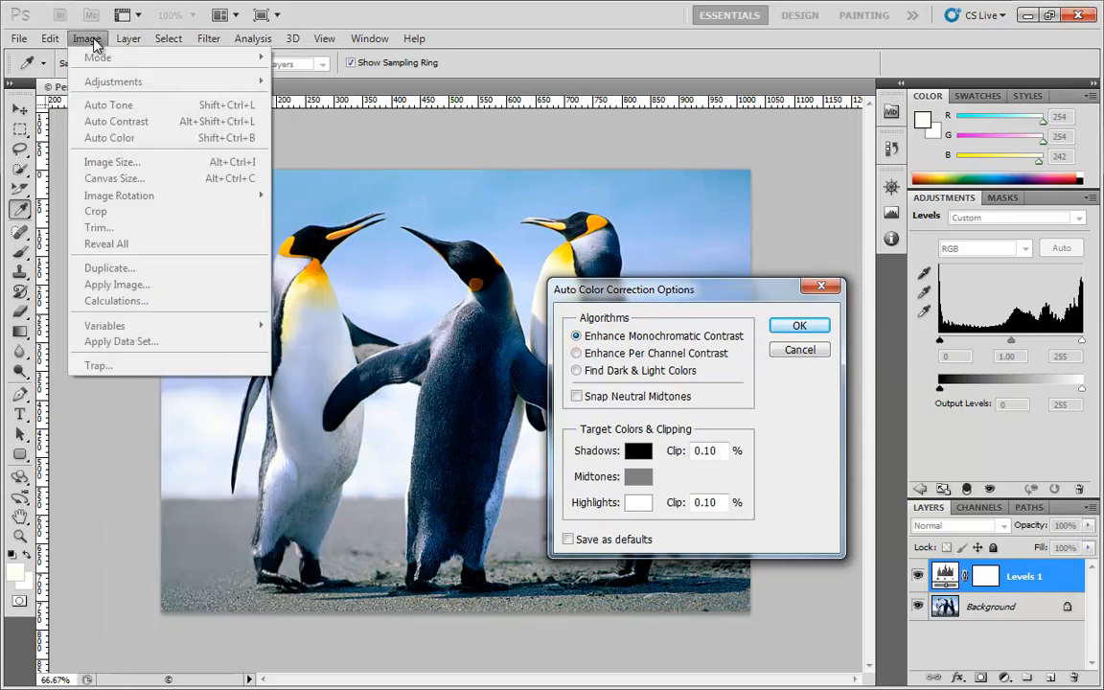
{"action": "mouse_move", "coordinate": [82, 43]}
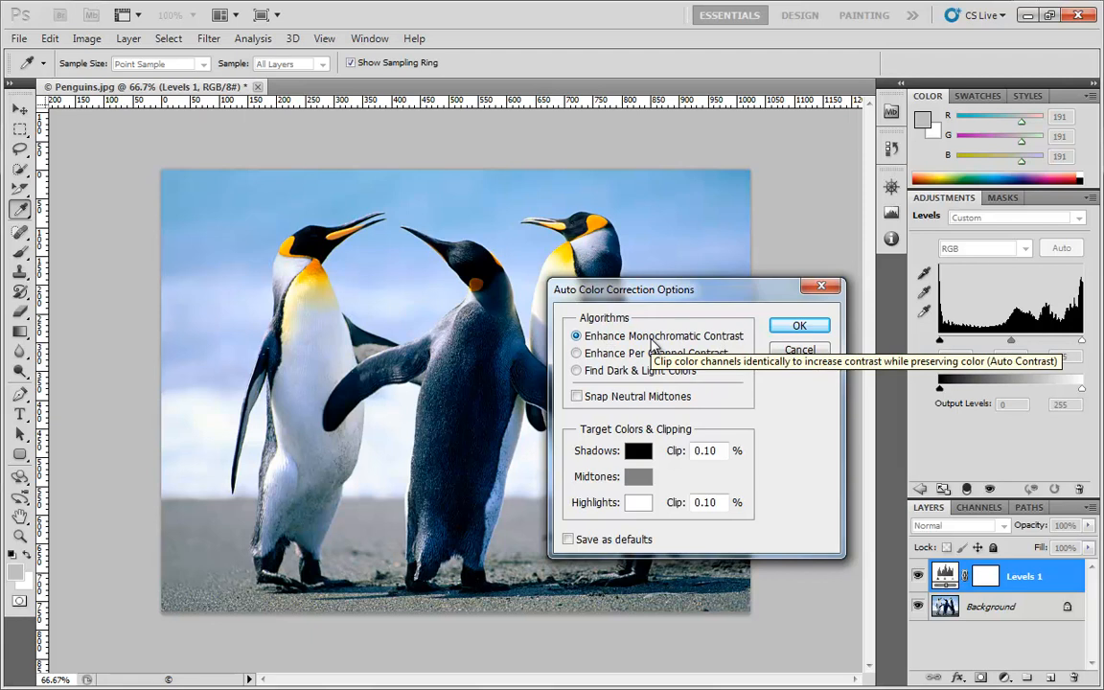
Try Enhance Per Channel Contrast, then choose Find Dark & Light Colors with Snap Neutral Midtones enabled
{"action": "left_click", "coordinate": [601, 353]}
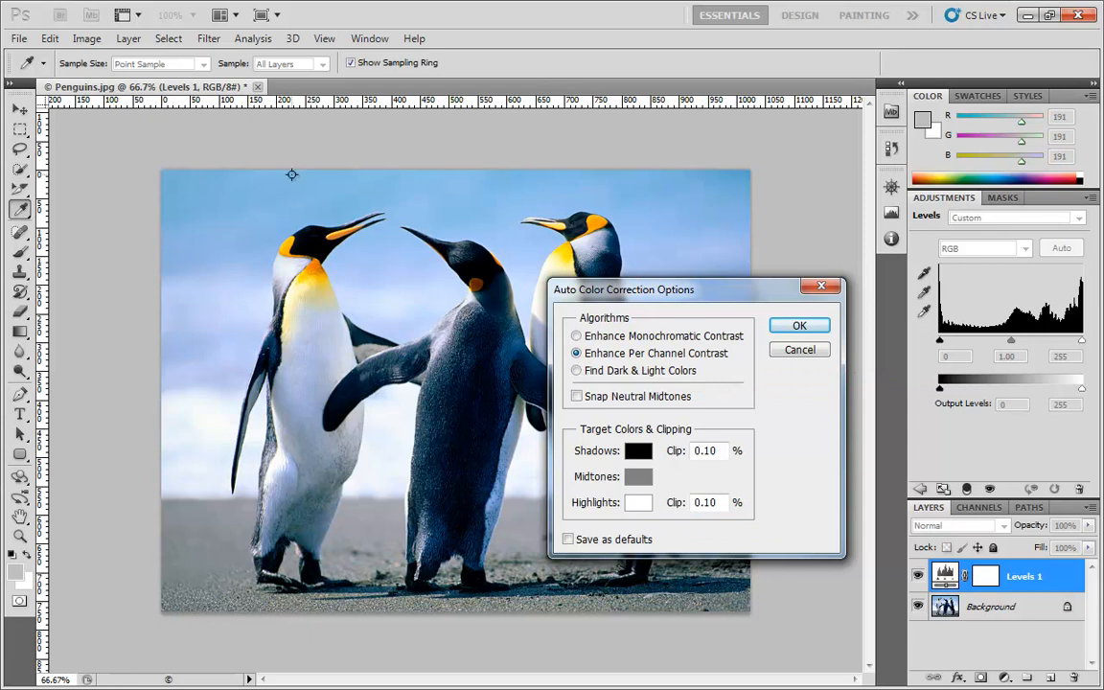
{"action": "left_click", "coordinate": [591, 373]}
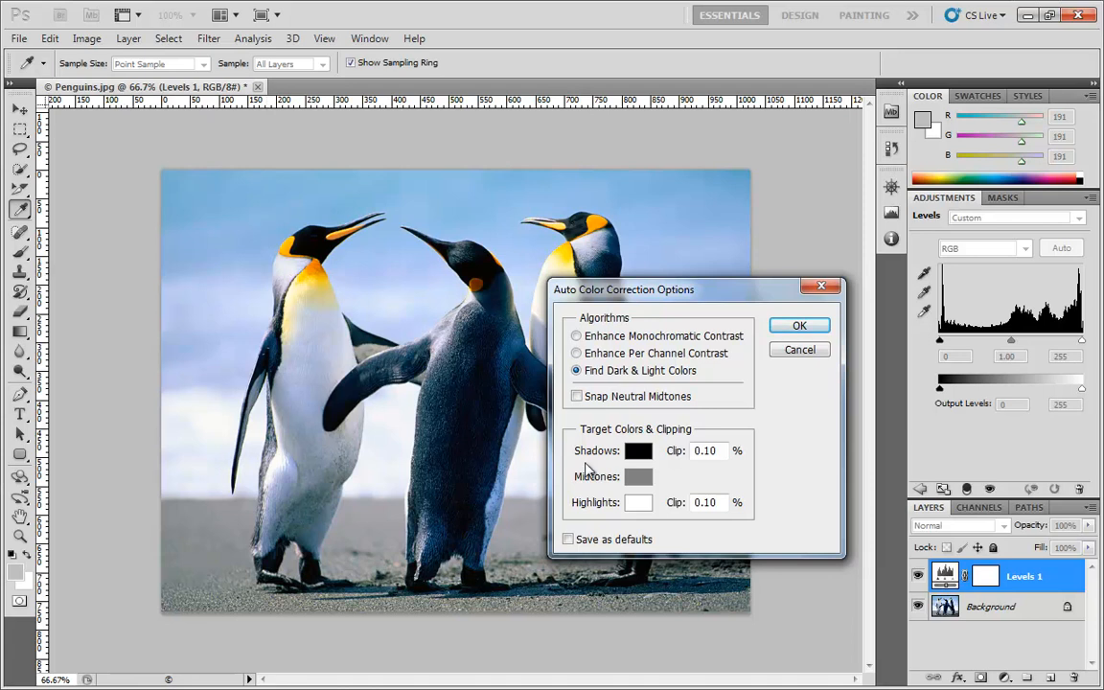
{"action": "left_click", "coordinate": [576, 396]}
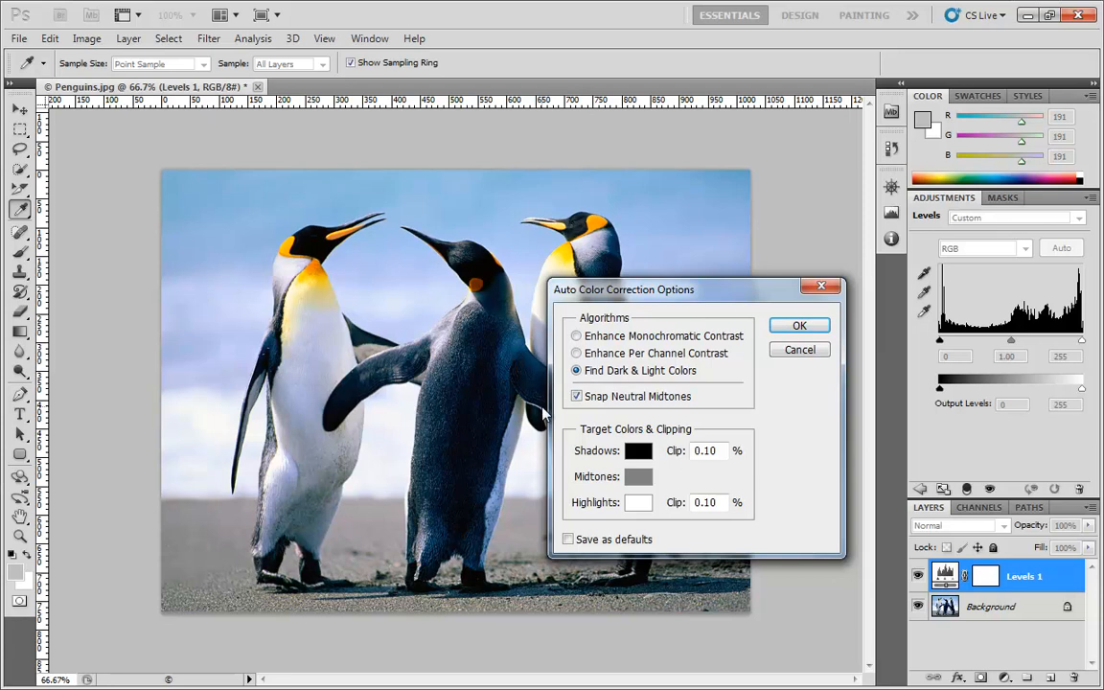
Try white as the target shadow color, then set it back to black (000000) and accept it
{"action": "left_click", "coordinate": [639, 450]}
{"action": "mouse_move", "coordinate": [776, 439]}
{"action": "left_mouse_down"}
{"action": "mouse_move", "coordinate": [901, 406]}
{"action": "mouse_move", "coordinate": [873, 373]}
{"action": "mouse_move", "coordinate": [821, 378]}
{"action": "mouse_move", "coordinate": [779, 424]}
{"action": "mouse_move", "coordinate": [838, 468]}
{"action": "mouse_move", "coordinate": [872, 389]}
{"action": "mouse_move", "coordinate": [879, 471]}
{"action": "mouse_move", "coordinate": [756, 551]}
{"action": "mouse_move", "coordinate": [682, 519]}
{"action": "mouse_move", "coordinate": [668, 367]}
{"action": "mouse_move", "coordinate": [692, 367]}
{"action": "mouse_move", "coordinate": [684, 352]}
{"action": "left_mouse_up"}
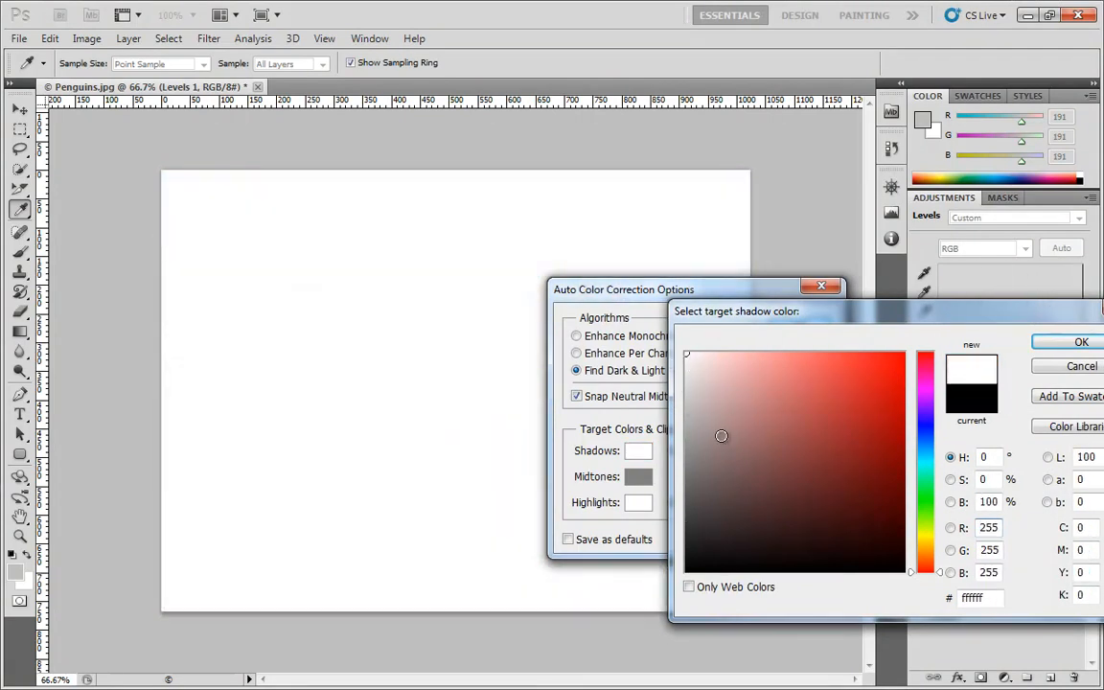
{"action": "mouse_move", "coordinate": [721, 436]}
{"action": "left_mouse_down"}
{"action": "mouse_move", "coordinate": [651, 542]}
{"action": "mouse_move", "coordinate": [704, 547]}
{"action": "mouse_move", "coordinate": [692, 601]}
{"action": "left_mouse_up"}
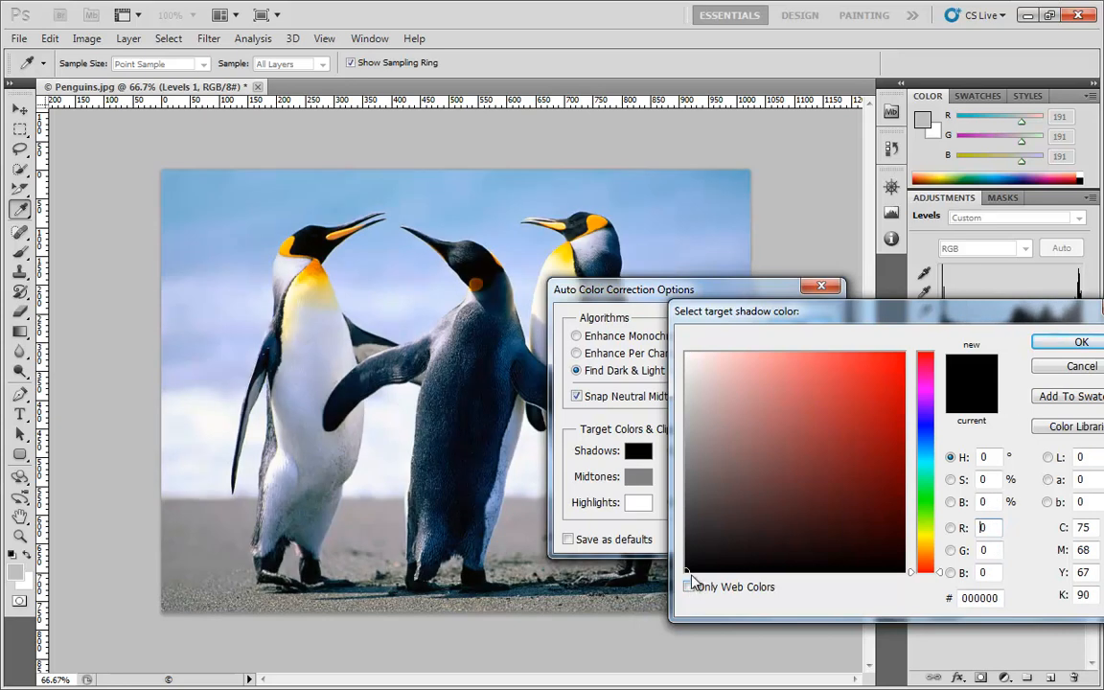
{"action": "mouse_move", "coordinate": [690, 561]}
{"action": "left_mouse_down"}
{"action": "mouse_move", "coordinate": [684, 542]}
{"action": "mouse_move", "coordinate": [588, 588]}
{"action": "mouse_move", "coordinate": [669, 573]}
{"action": "left_mouse_up"}
{"action": "left_click", "coordinate": [1078, 342]}
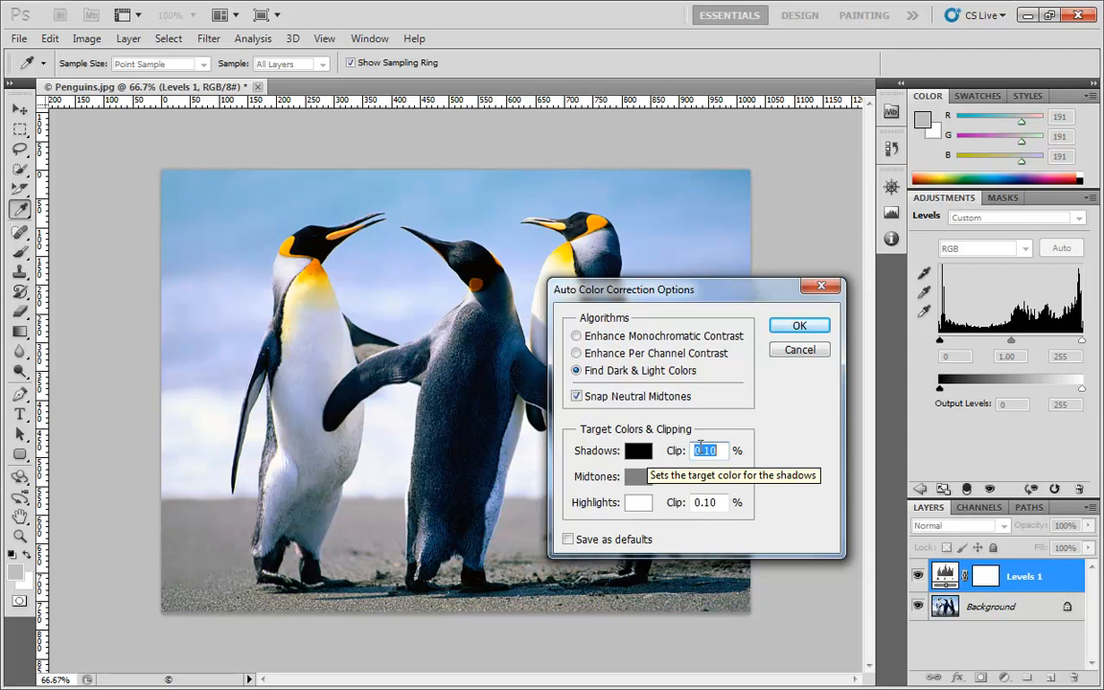
Try shadow clipping values of 0 and 5 percent and accept the Auto Color Correction Options
{"action": "double_click", "coordinate": [710, 450]}
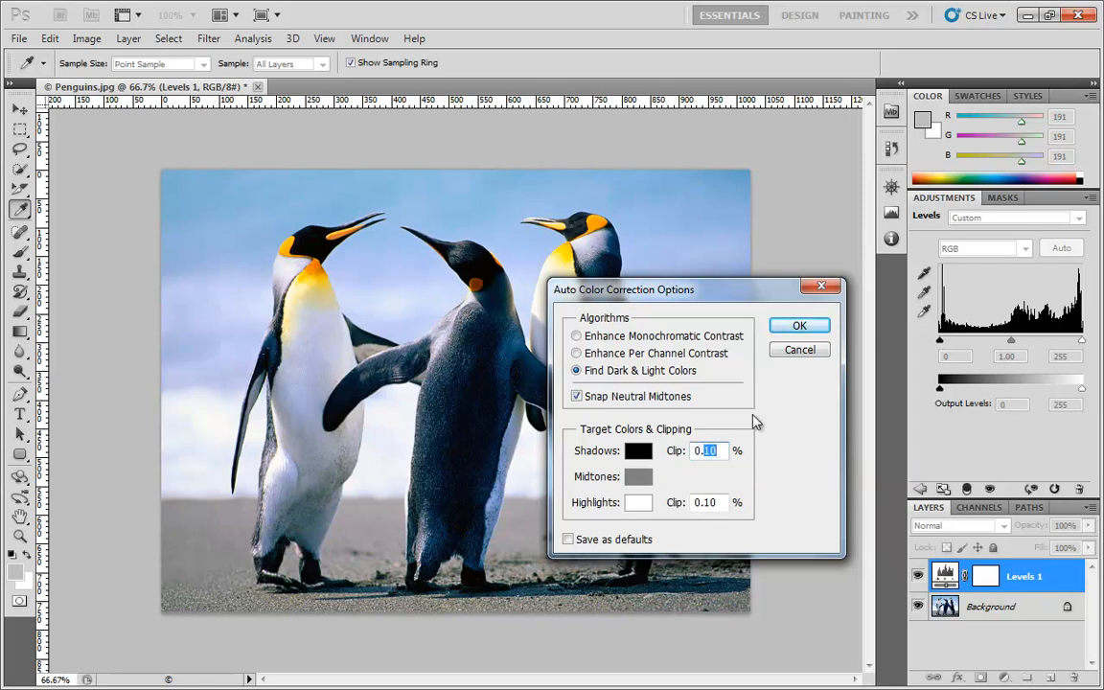
{"action": "type", "text": "0"}
{"action": "left_click", "coordinate": [762, 460]}
{"action": "left_click_drag", "start_coordinate": [704, 451], "coordinate": [718, 449]}
{"action": "type", "text": "5"}
{"action": "key", "text": "Return"}
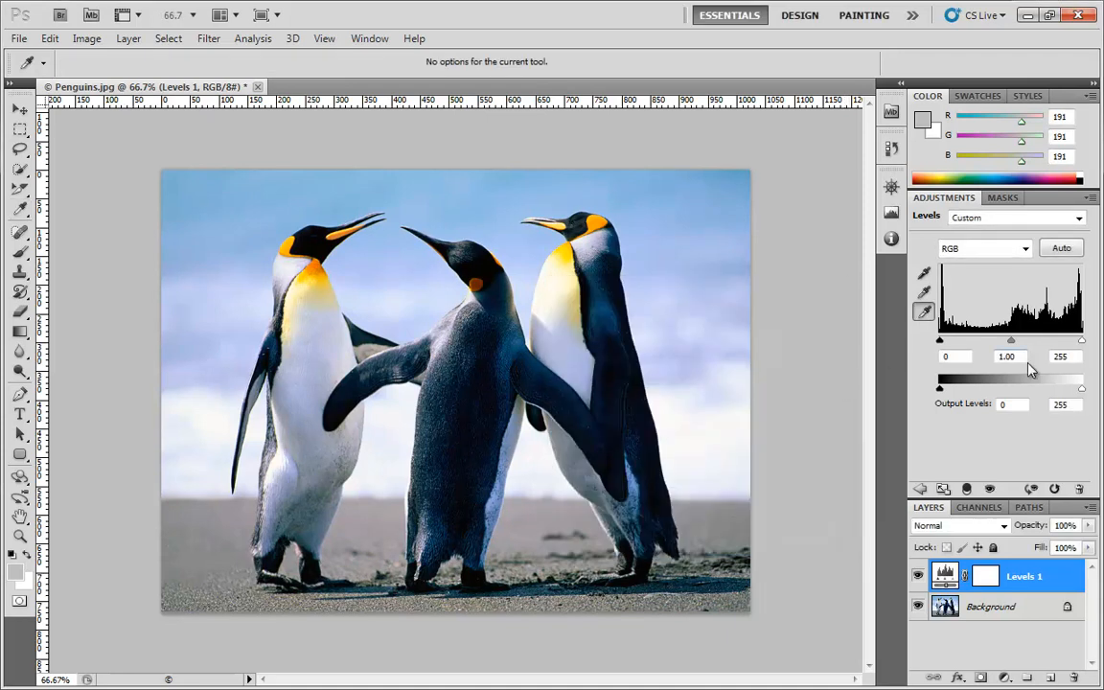
Reopen the Auto Color Correction Options, try red (d40a0a) as the target highlight color, then restore white (ffffff) and accept it
{"action": "left_click", "coordinate": [1064, 248], "text": "alt"}
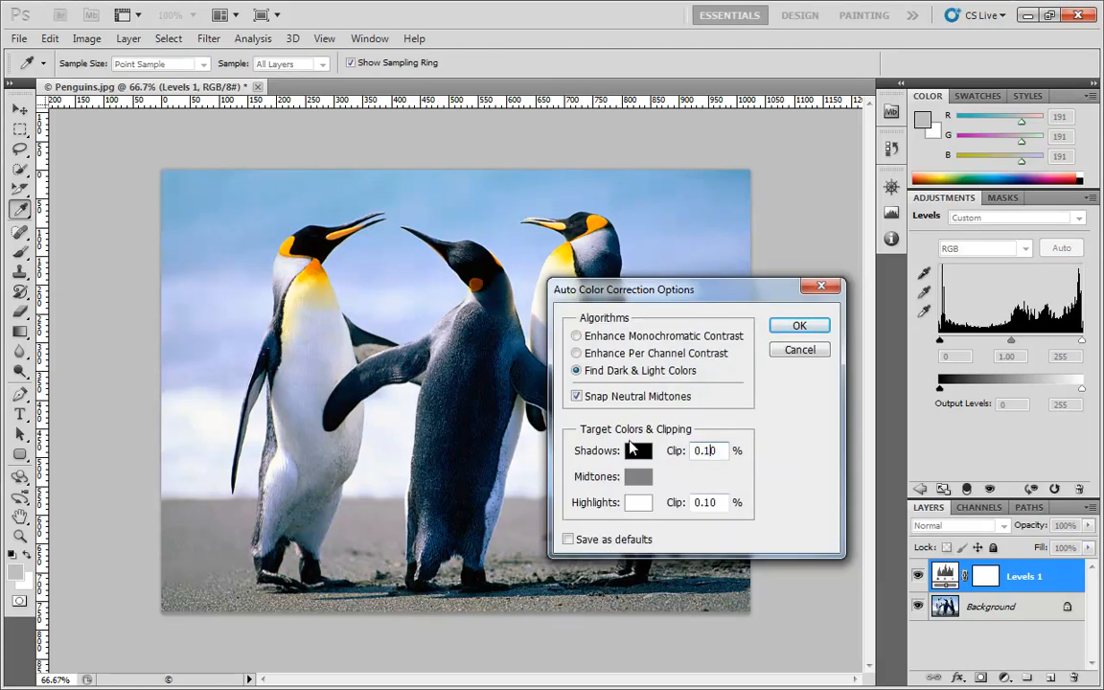
{"action": "left_click", "coordinate": [643, 506]}
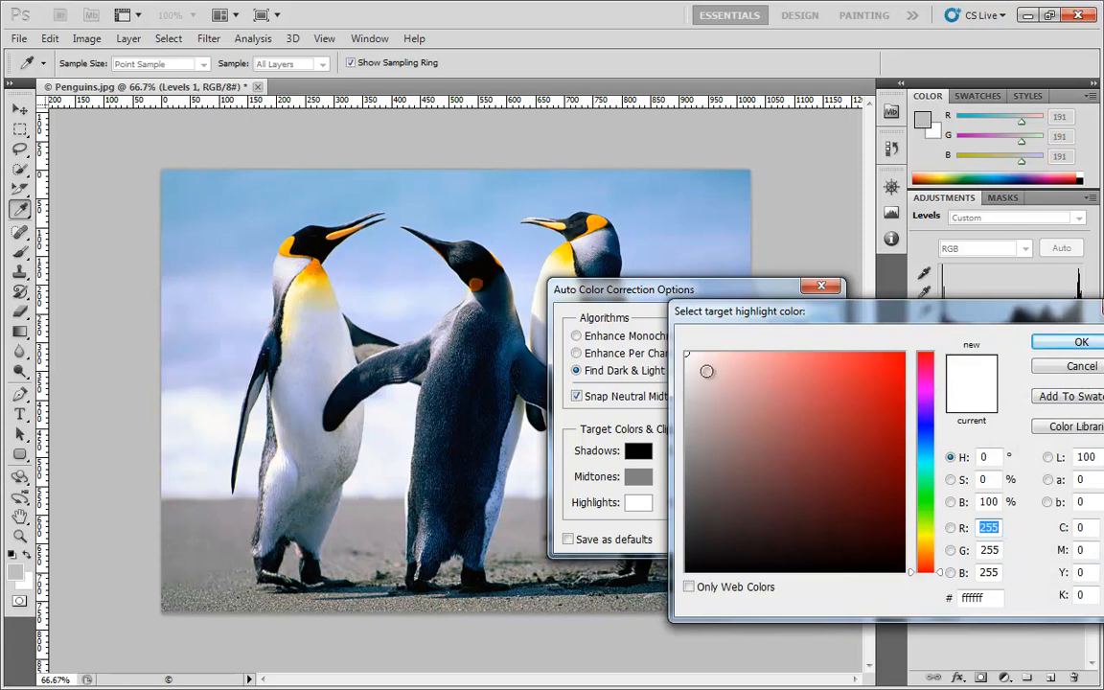
{"action": "left_click_drag", "start_coordinate": [706, 387], "coordinate": [894, 389]}
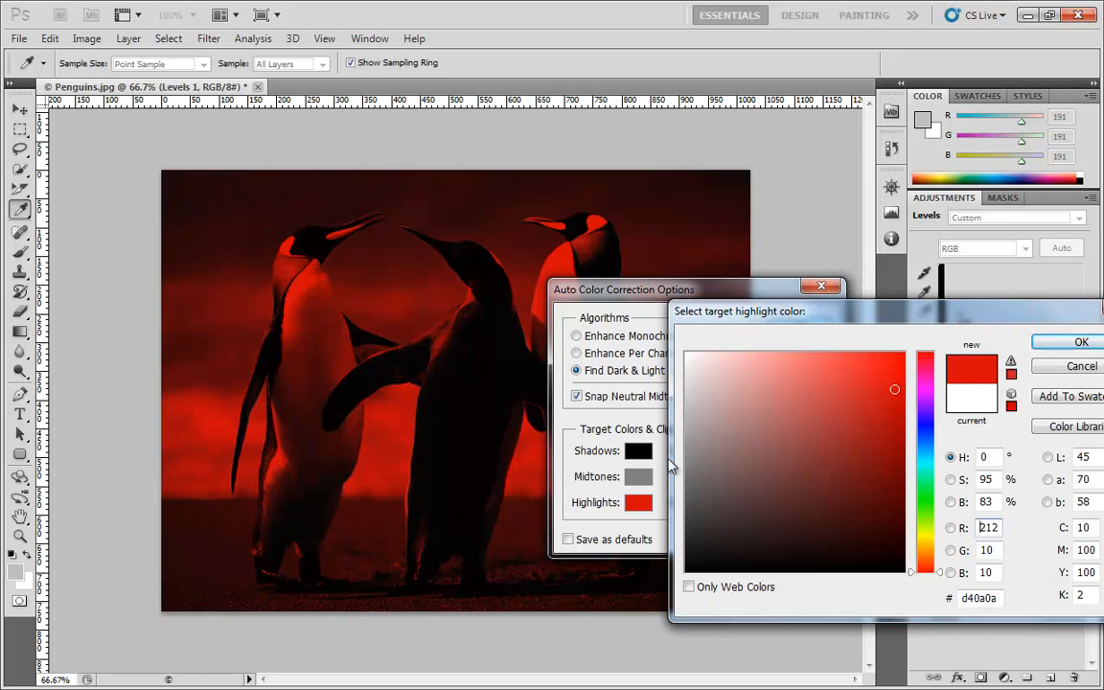
{"action": "left_click_drag", "start_coordinate": [700, 389], "coordinate": [686, 353]}
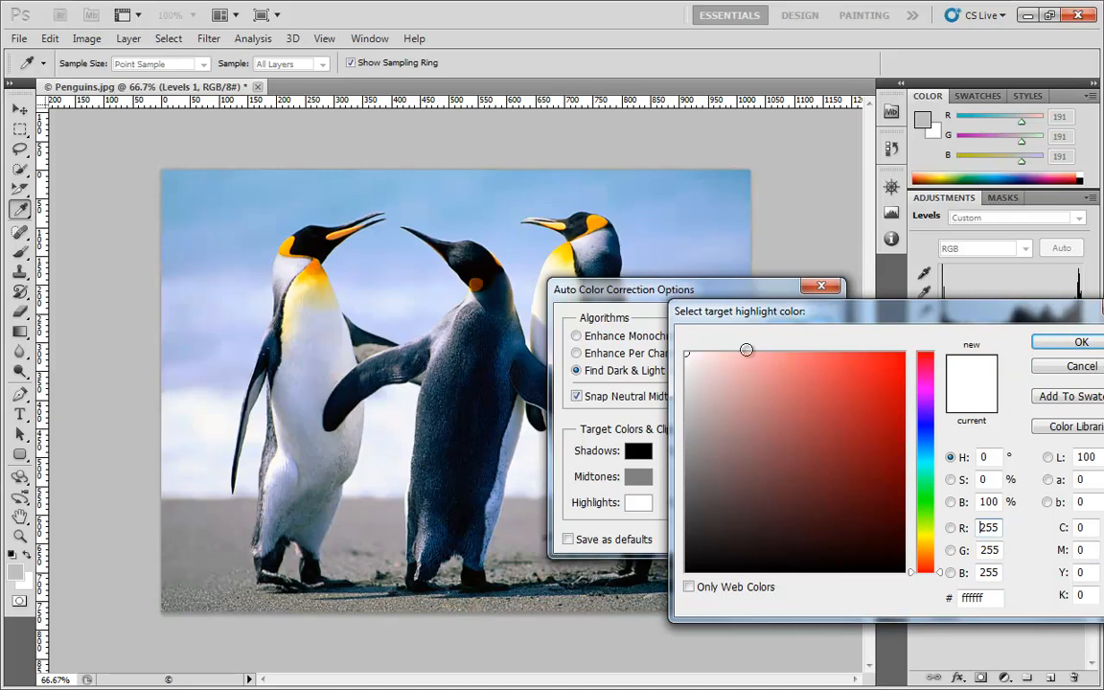
{"action": "left_click", "coordinate": [1080, 342]}
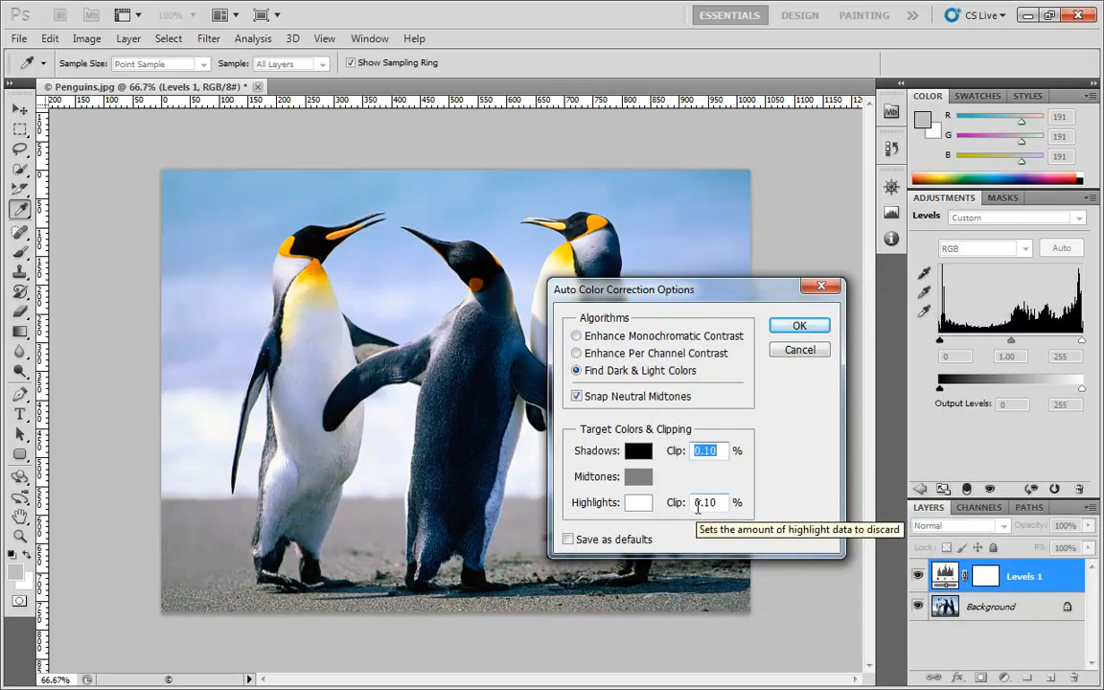
Try gray 939393, then muted blues 75778c and 7c80ae, as the target midtone color, and cancel the Auto Color Correction Options
{"action": "left_click", "coordinate": [634, 482]}
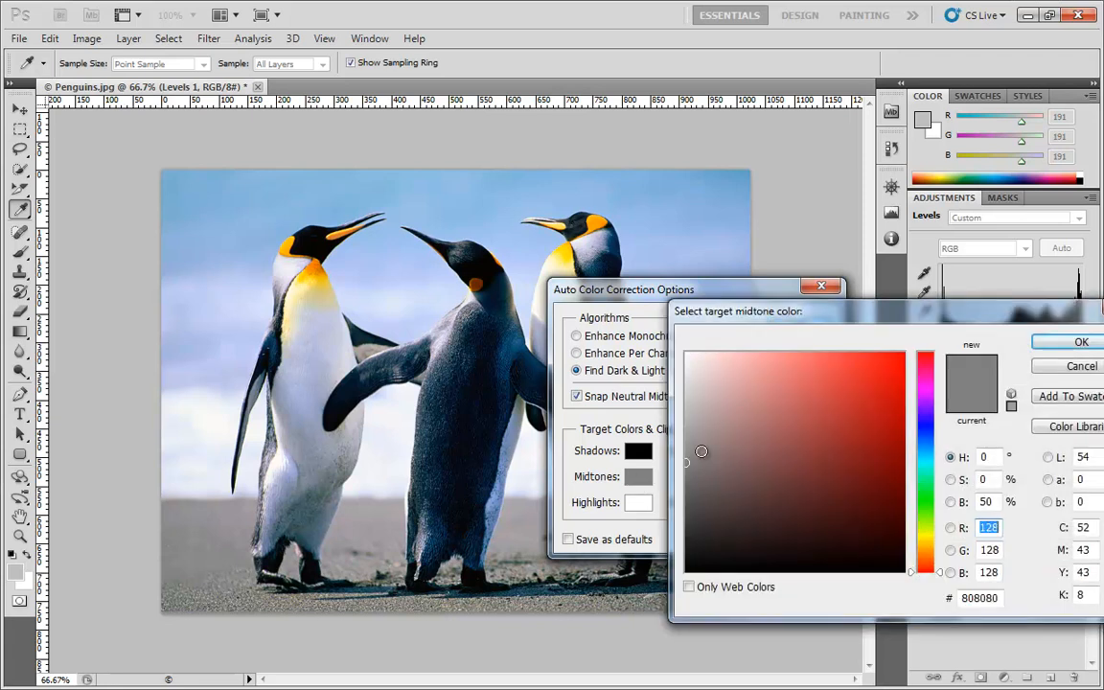
{"action": "left_click", "coordinate": [691, 442]}
{"action": "mouse_move", "coordinate": [691, 442]}
{"action": "left_mouse_down"}
{"action": "mouse_move", "coordinate": [686, 414]}
{"action": "mouse_move", "coordinate": [843, 434]}
{"action": "mouse_move", "coordinate": [756, 451]}
{"action": "mouse_move", "coordinate": [778, 445]}
{"action": "mouse_move", "coordinate": [687, 445]}
{"action": "left_mouse_up"}
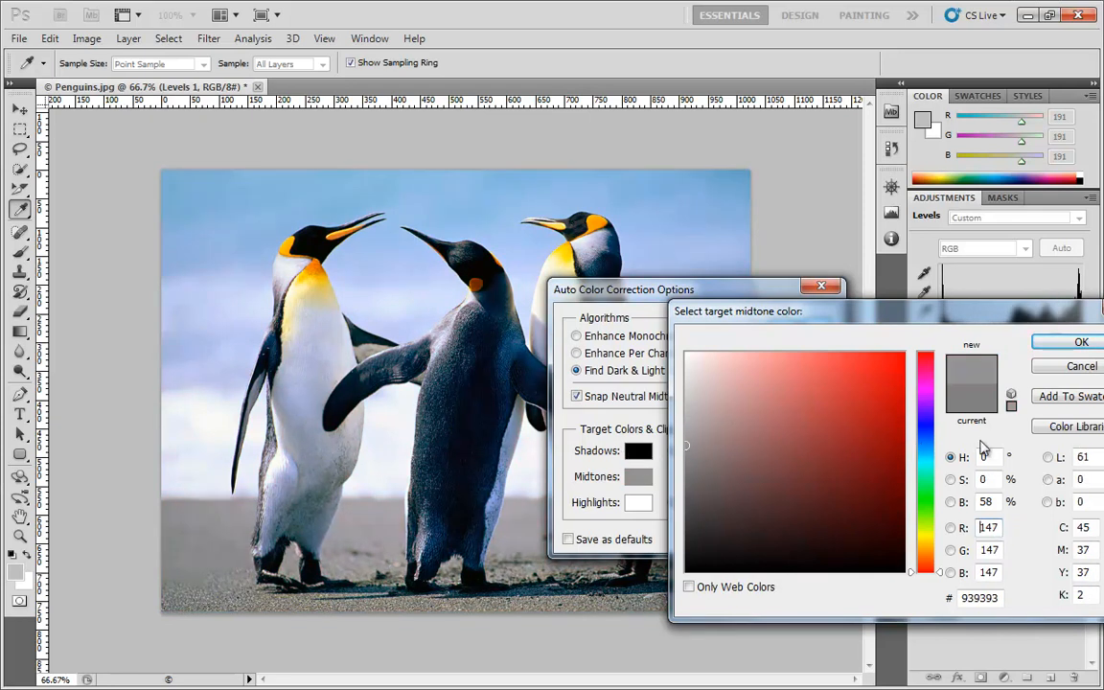
{"action": "left_click", "coordinate": [927, 428]}
{"action": "left_click_drag", "start_coordinate": [706, 443], "coordinate": [743, 453]}
{"action": "left_click", "coordinate": [721, 451]}
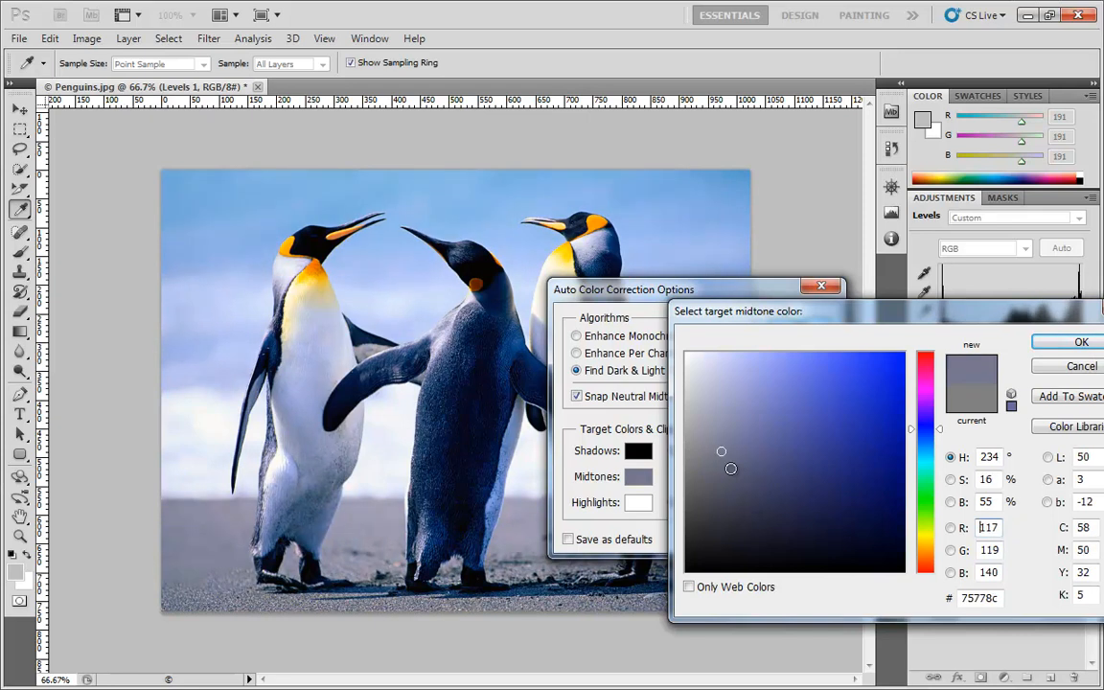
{"action": "left_click", "coordinate": [733, 442]}
{"action": "left_click", "coordinate": [748, 422]}
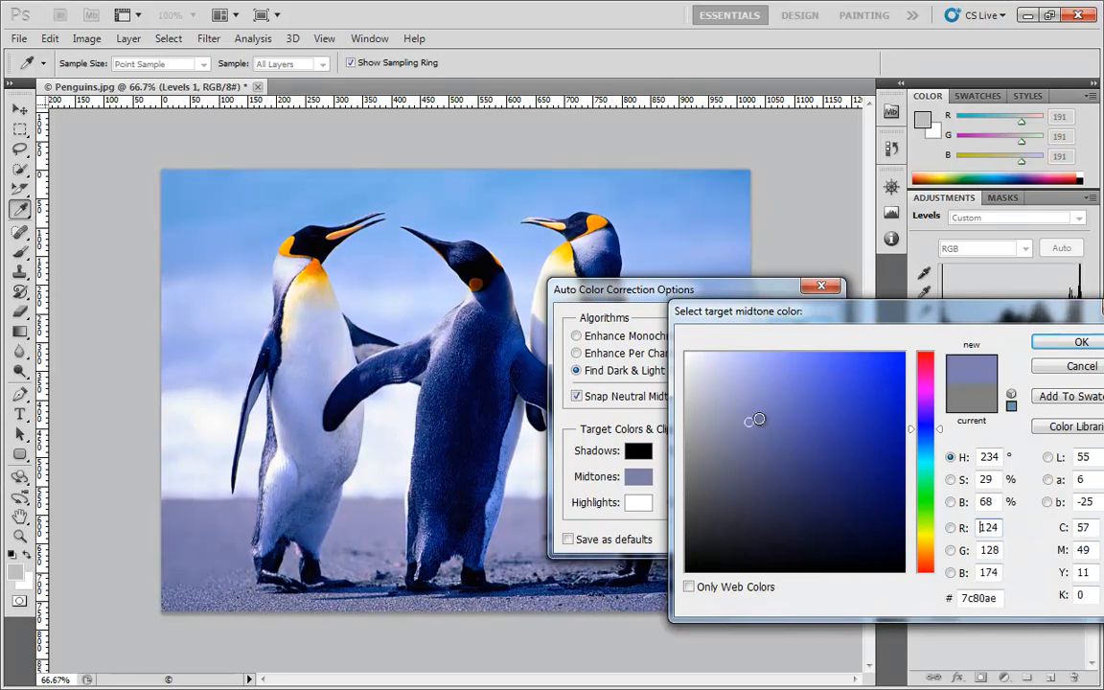
{"action": "left_click", "coordinate": [1059, 343]}
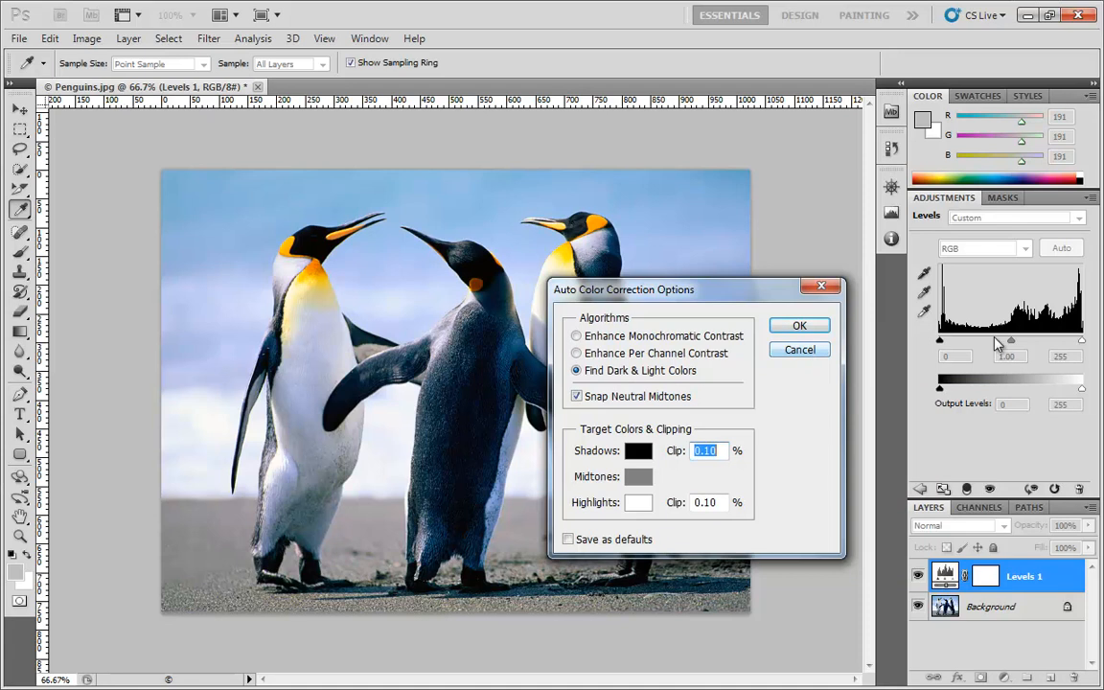
{"action": "left_click", "coordinate": [799, 350]}
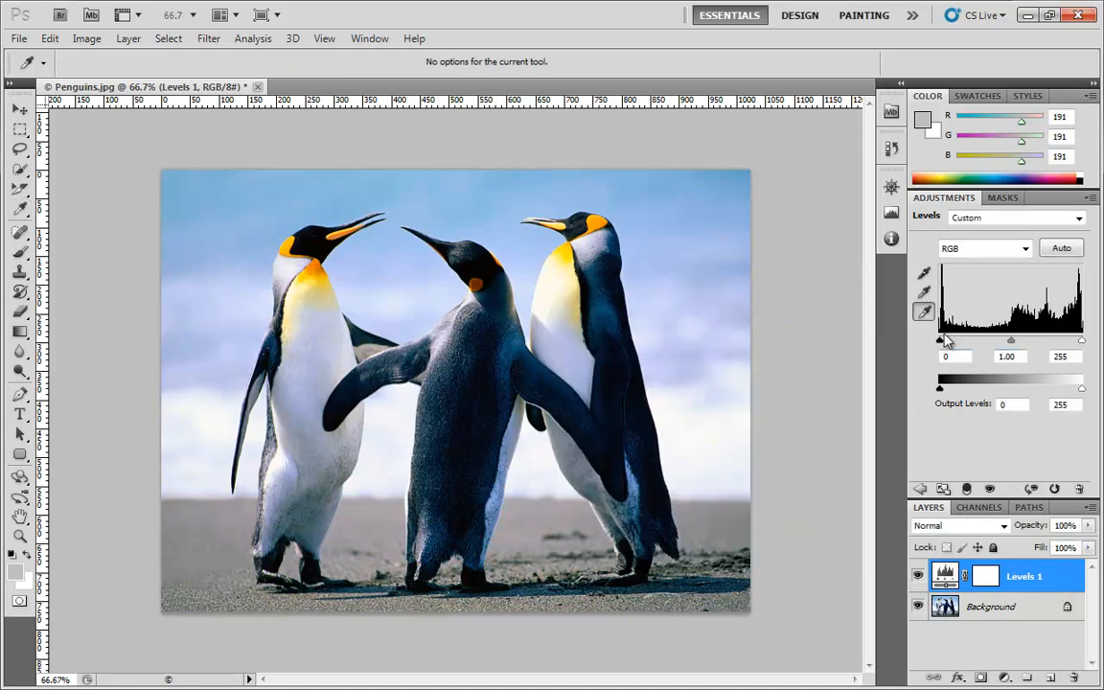
In the RGB channel, try a shadow input level of 17, set the midtone level to 0.89, and return the shadow input to 0
{"action": "left_click_drag", "start_coordinate": [940, 343], "coordinate": [948, 345]}
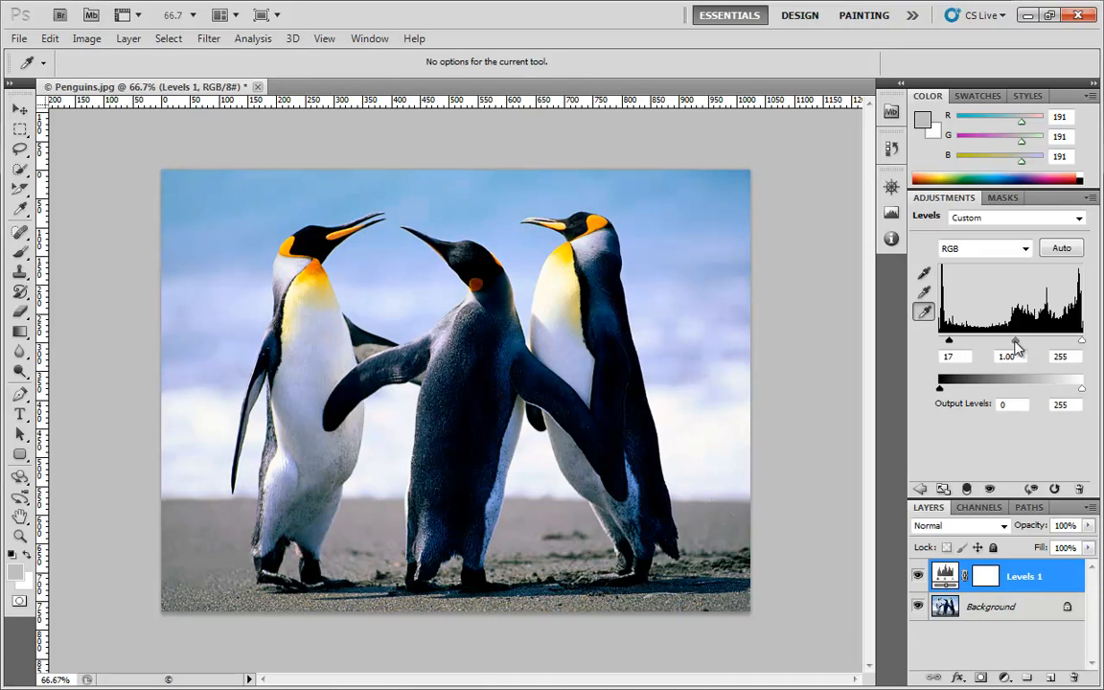
{"action": "left_click_drag", "start_coordinate": [1016, 342], "coordinate": [1020, 343]}
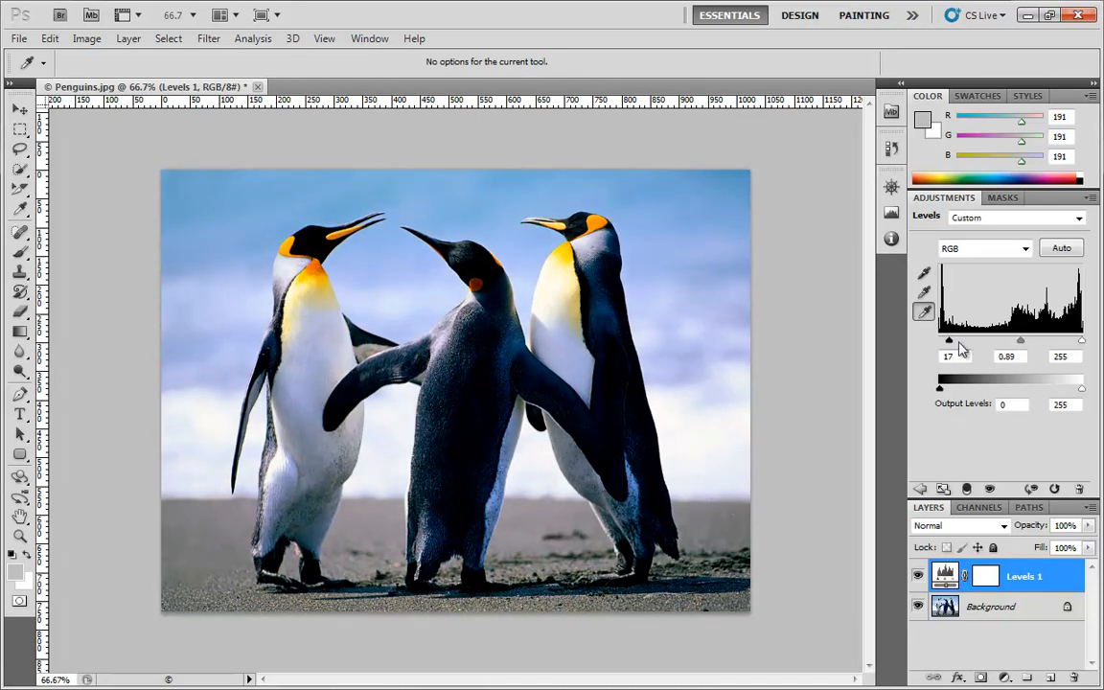
{"action": "left_click_drag", "start_coordinate": [949, 341], "coordinate": [938, 342]}
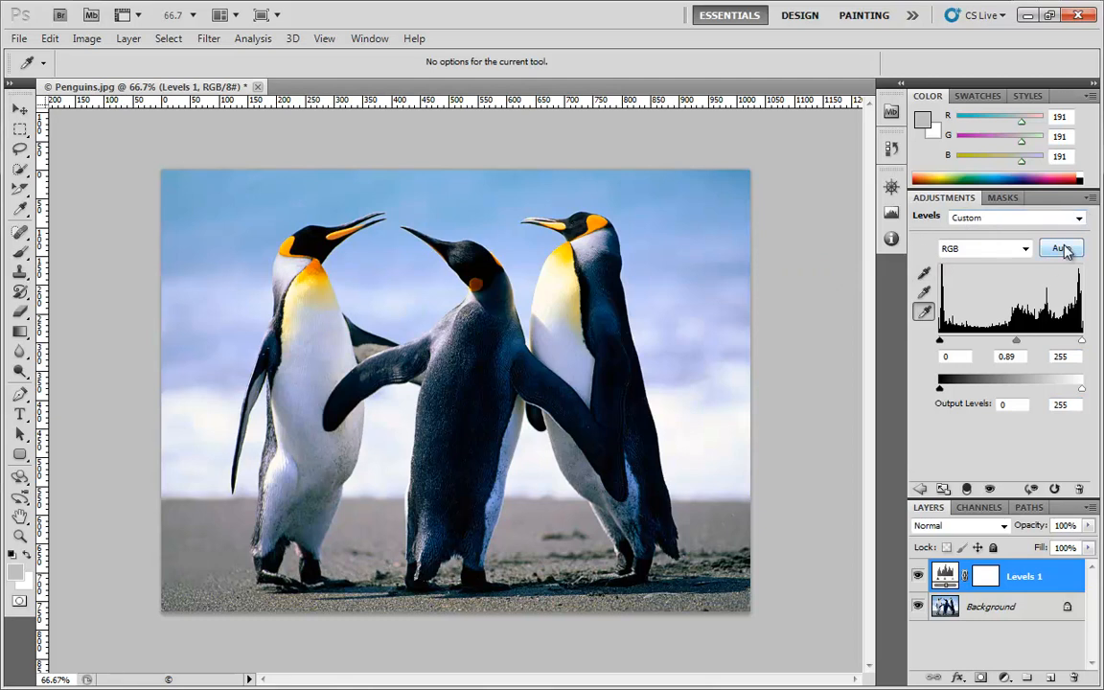
In the Red channel, try a shadow input level of 87, then restore shadows to 0 and keep highlights at 255
{"action": "left_click", "coordinate": [1021, 248]}
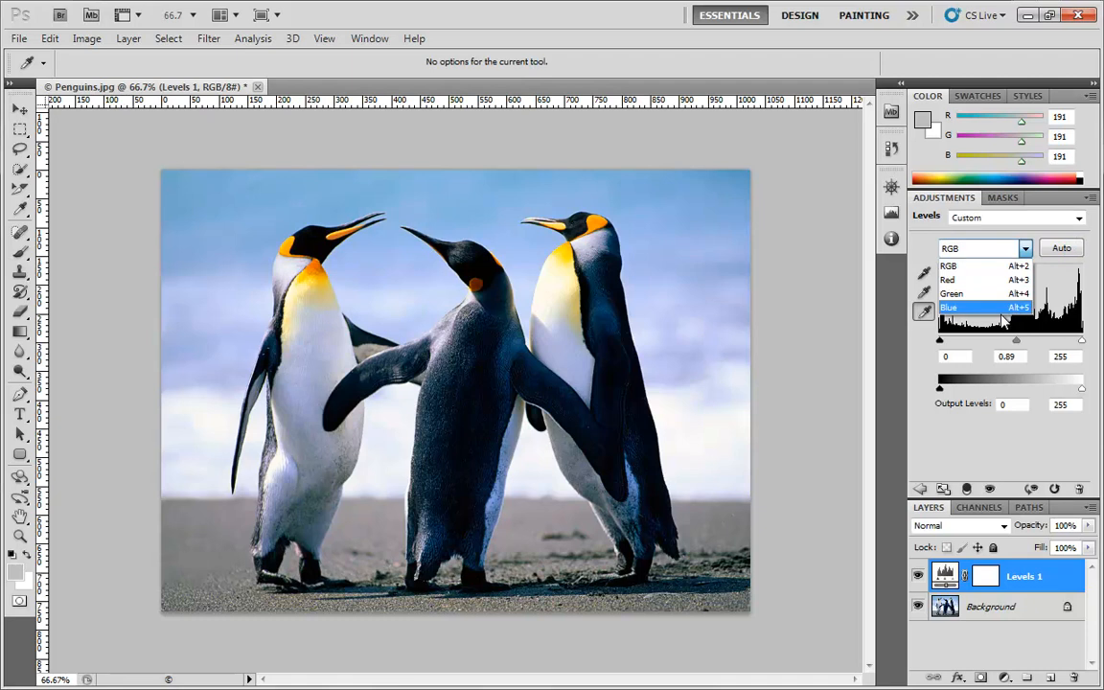
{"action": "left_click", "coordinate": [965, 280]}
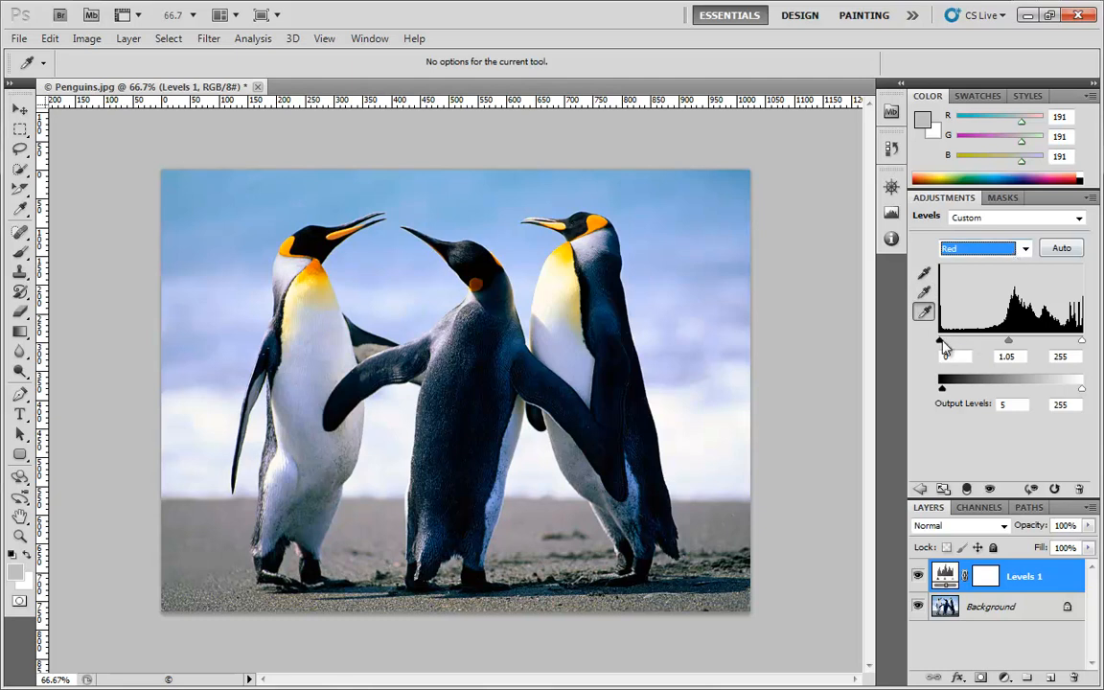
{"action": "left_click_drag", "start_coordinate": [940, 341], "coordinate": [987, 348]}
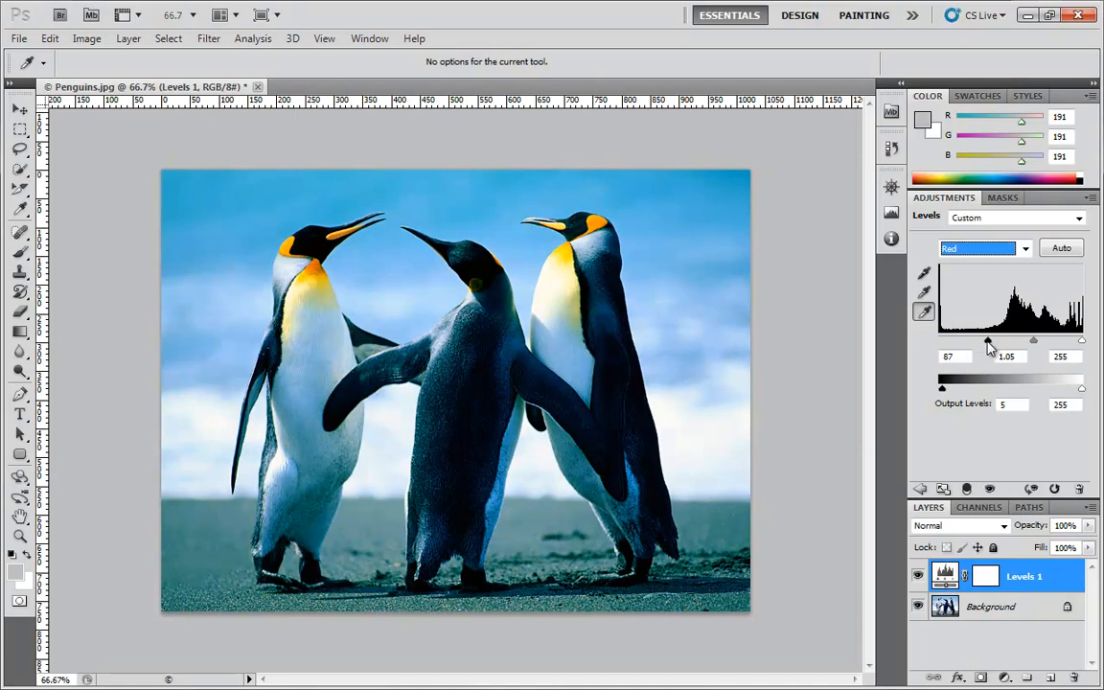
{"action": "left_click_drag", "start_coordinate": [989, 343], "coordinate": [939, 343]}
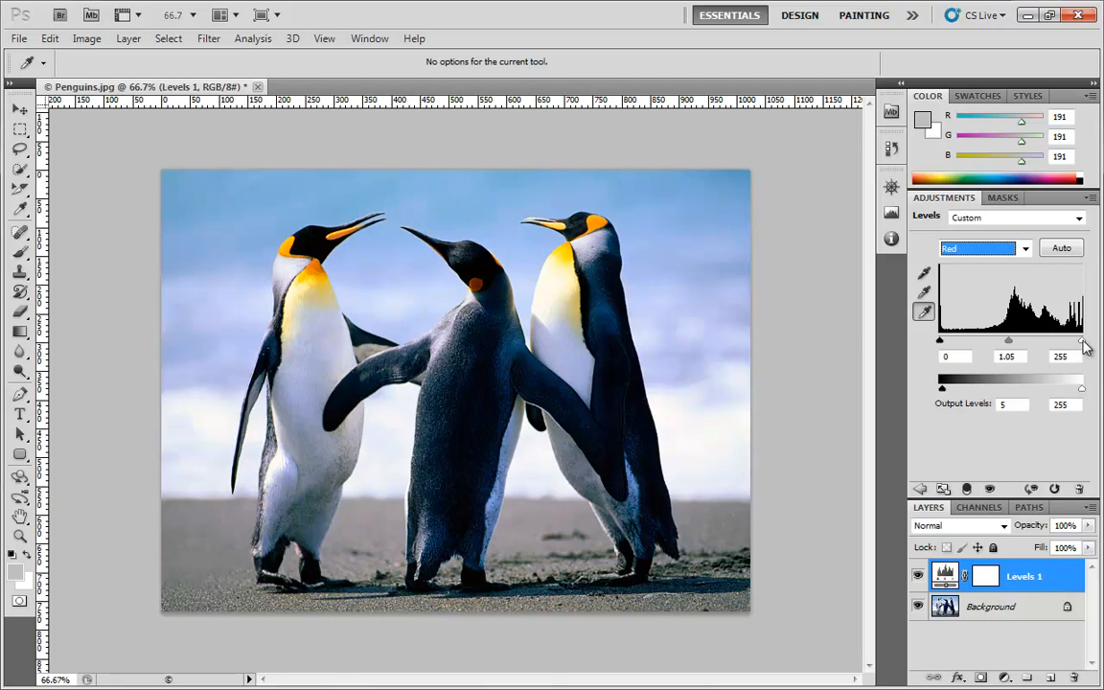
{"action": "mouse_move", "coordinate": [1085, 343]}
{"action": "left_mouse_down"}
{"action": "mouse_move", "coordinate": [1013, 345]}
{"action": "mouse_move", "coordinate": [1083, 345]}
{"action": "left_mouse_up"}
Switch to the Green channel and try a highlight input level of 244, then set it to 255
{"action": "left_click", "coordinate": [1023, 249]}
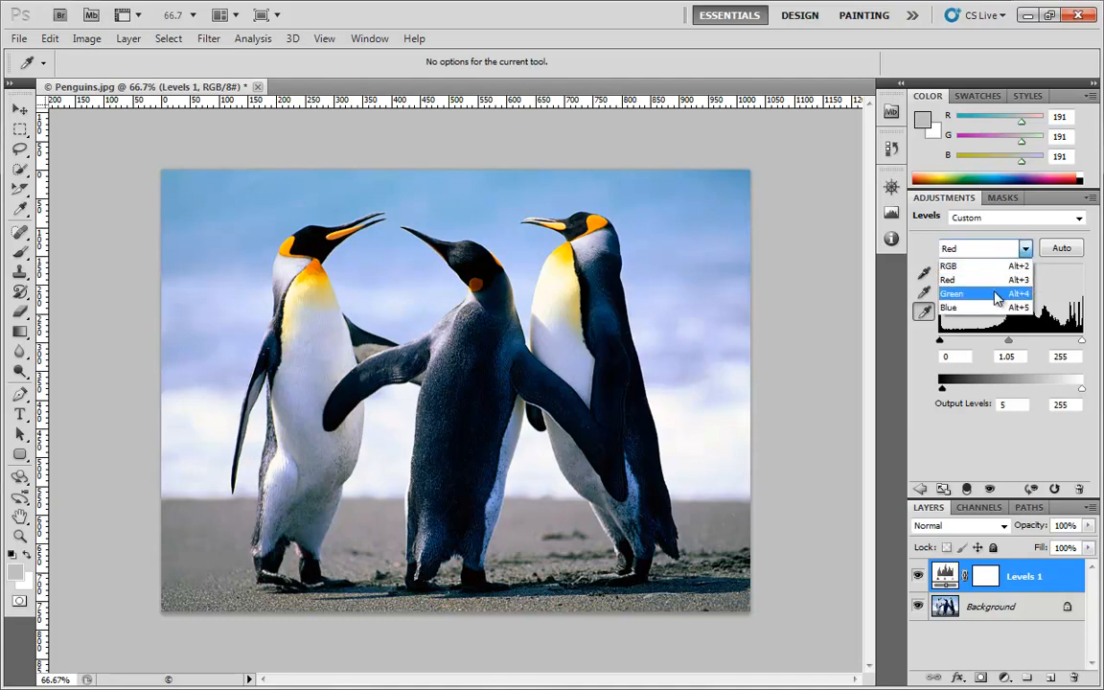
{"action": "left_click", "coordinate": [994, 292]}
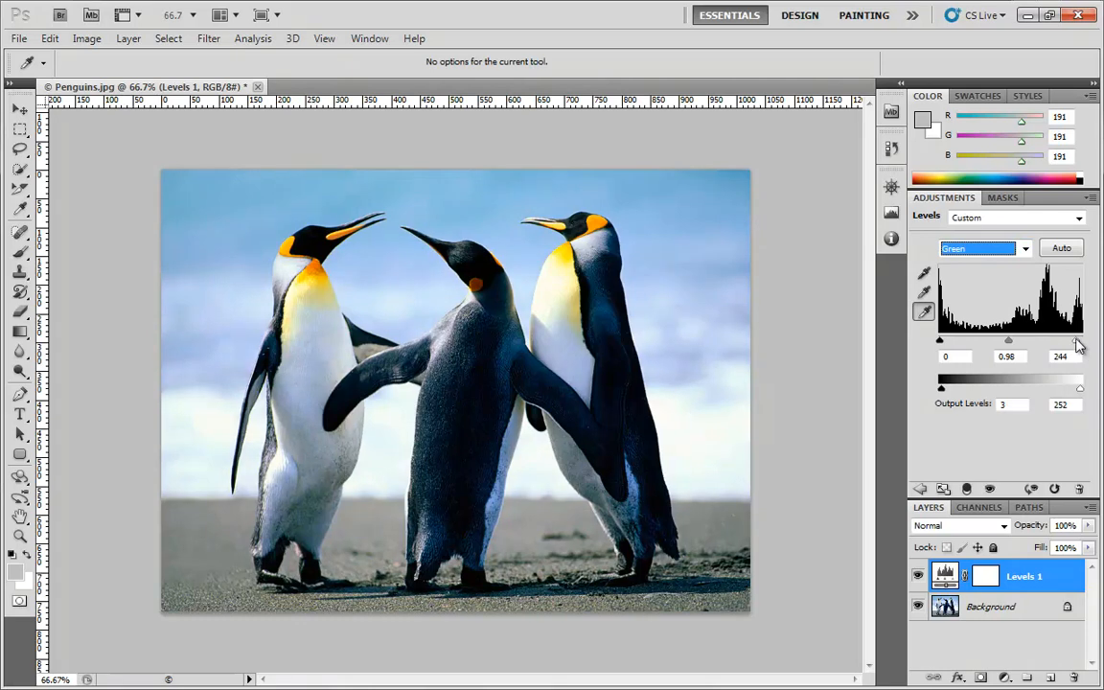
{"action": "mouse_move", "coordinate": [1080, 342]}
{"action": "left_mouse_down"}
{"action": "mouse_move", "coordinate": [1067, 343]}
{"action": "mouse_move", "coordinate": [1087, 340]}
{"action": "left_mouse_up"}
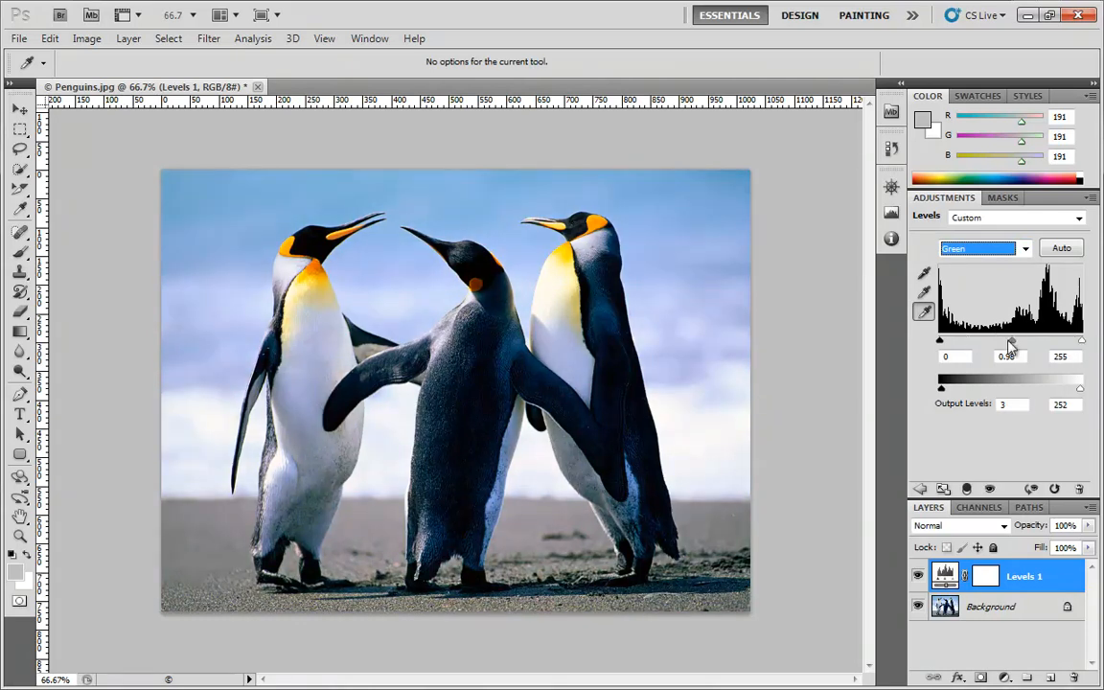